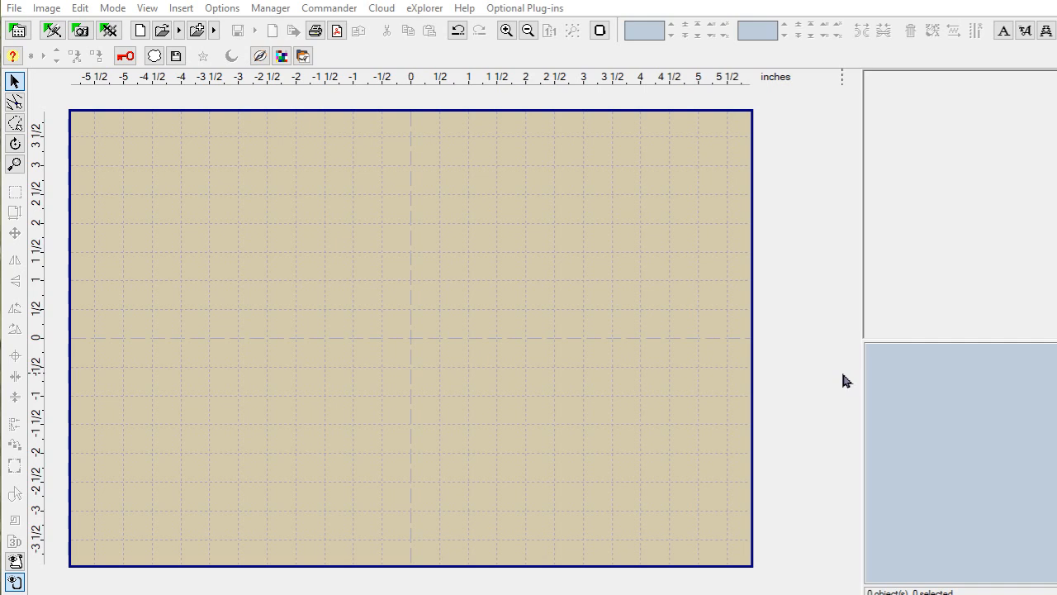
Step: Launch Embird Studio from the Insert Studio Design toolbar button in the empty editor
click(54, 32)
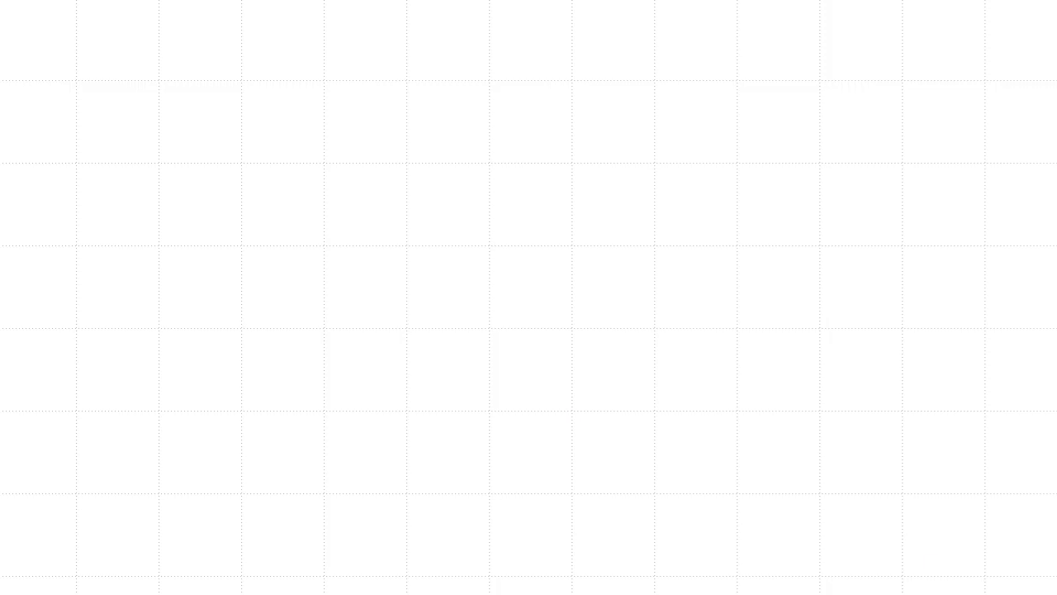
Step: Open Center-8x12.eof from Studio's recent designs list
key(alt+f)
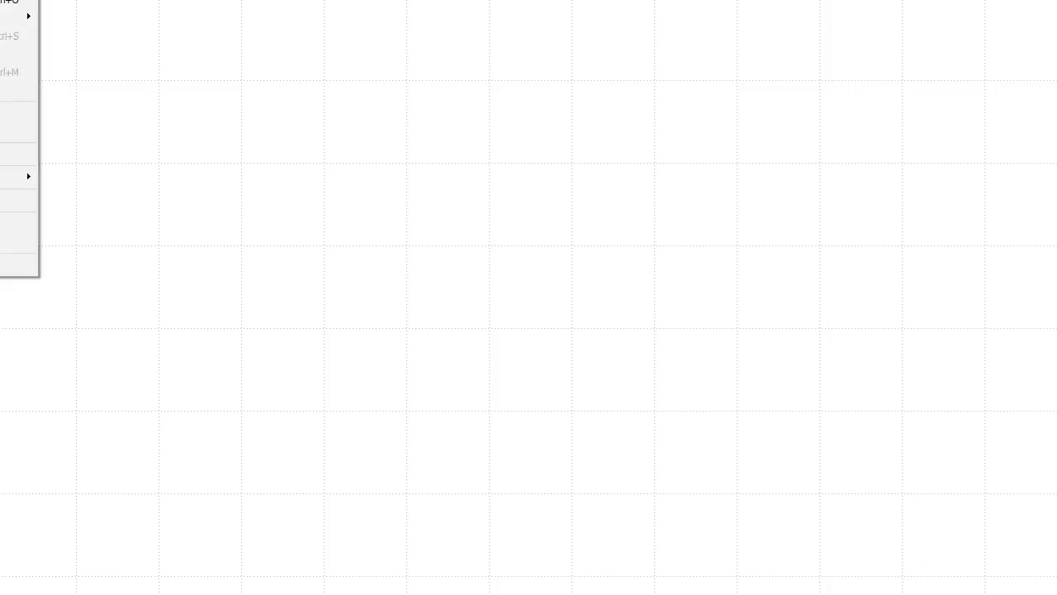
mouse_move(12, 16)
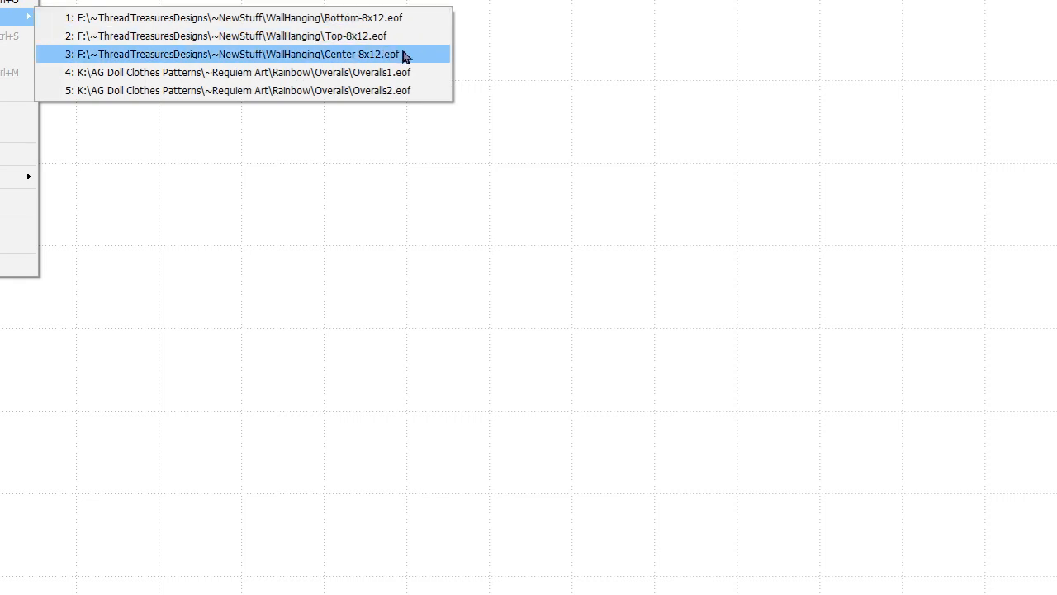
click(406, 55)
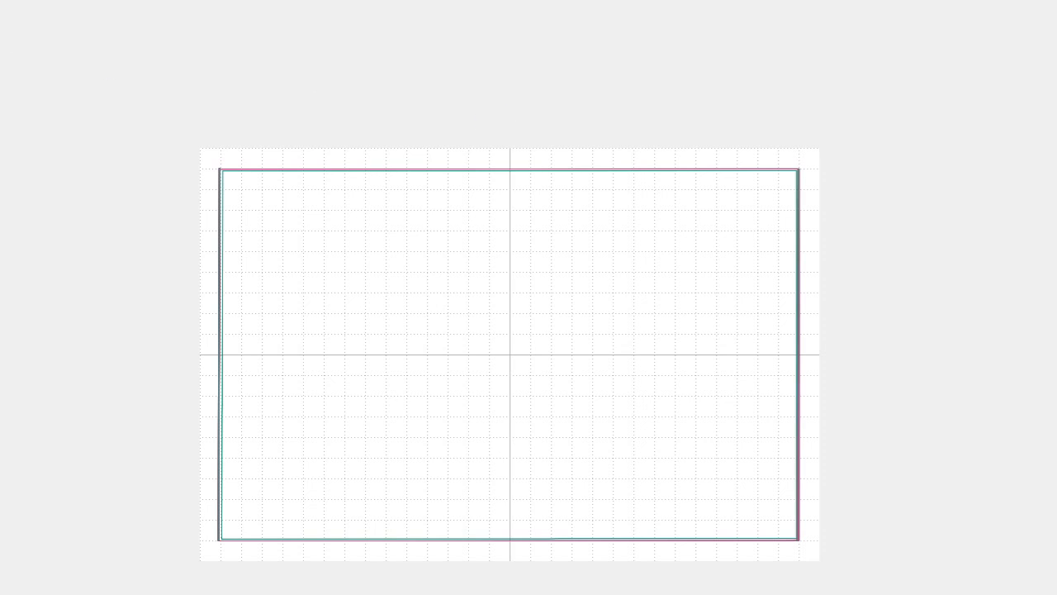
key(alt+f)
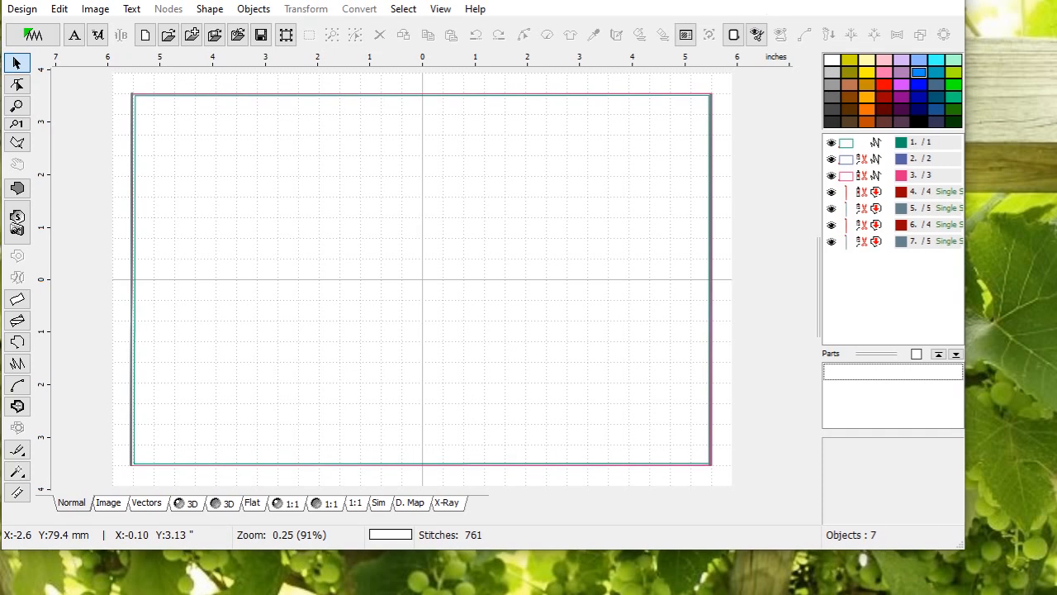
Step: Export the design as PES only (FCM and SVG off) to Center-8x12.pes, accepting default PES options
click(23, 9)
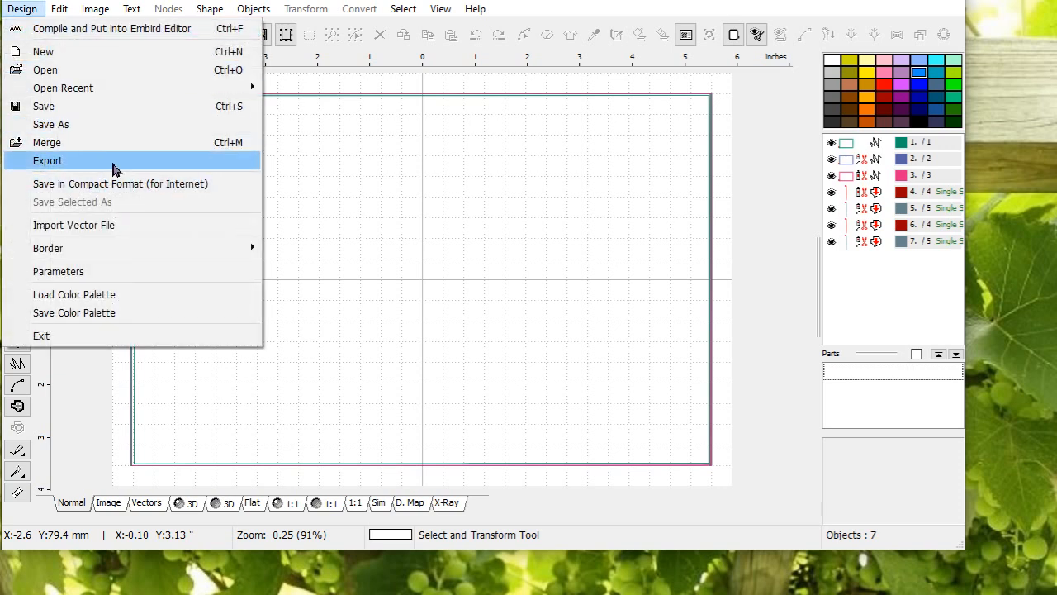
click(111, 29)
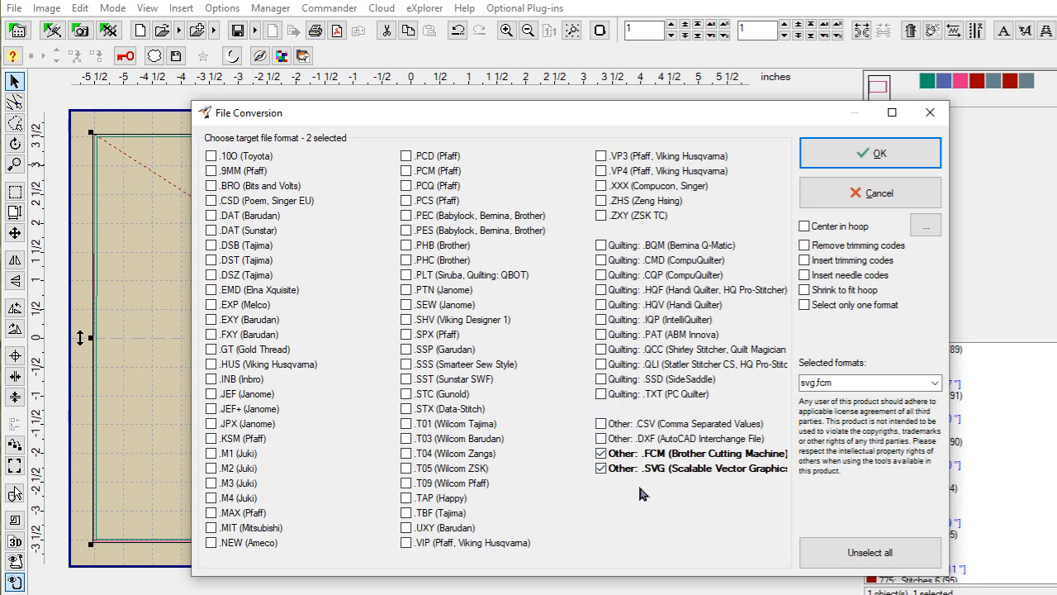
click(600, 453)
click(601, 468)
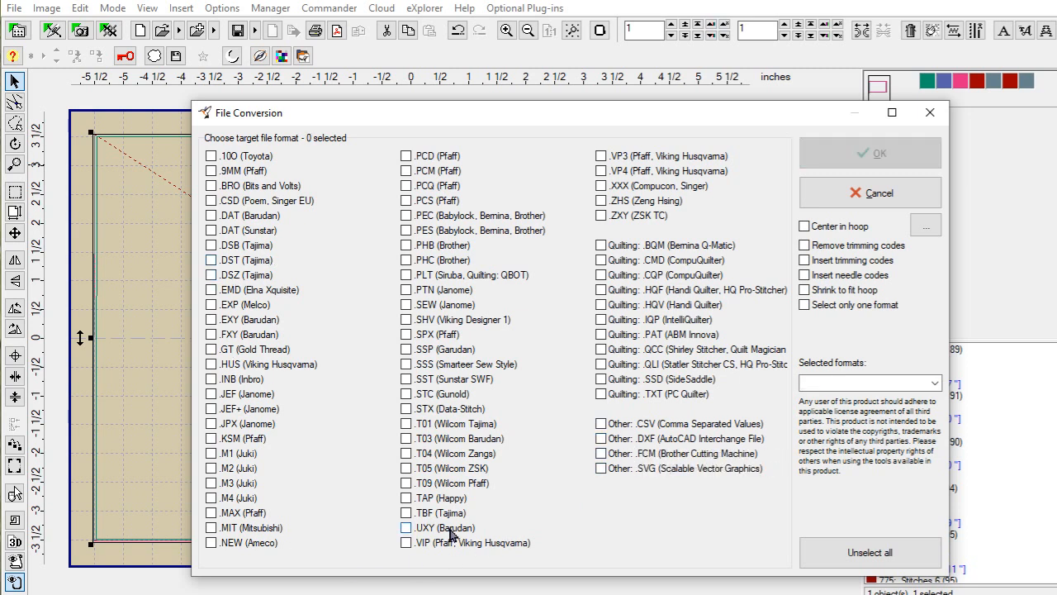
click(405, 232)
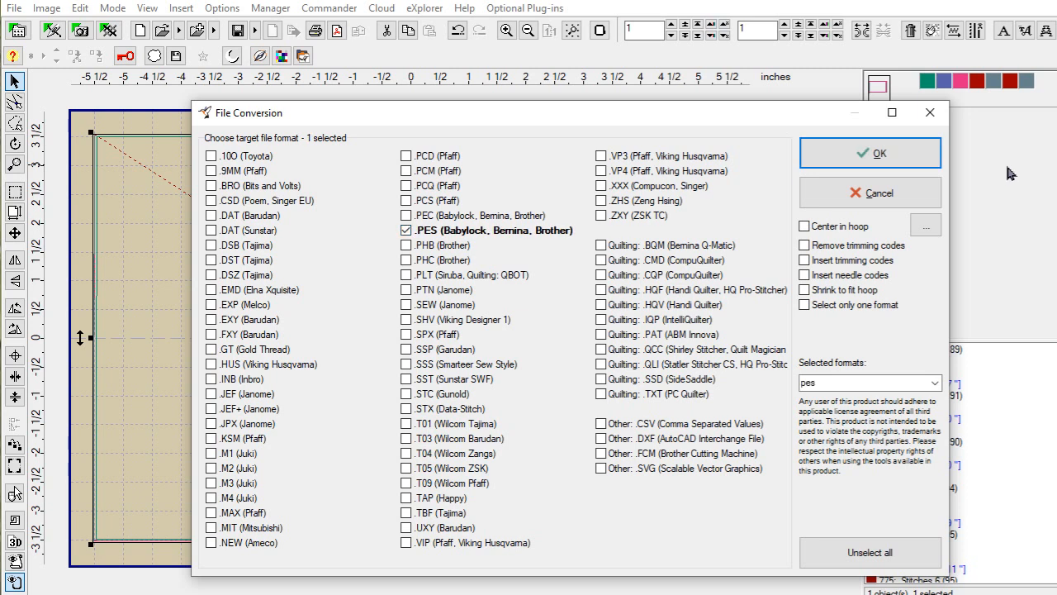
click(896, 157)
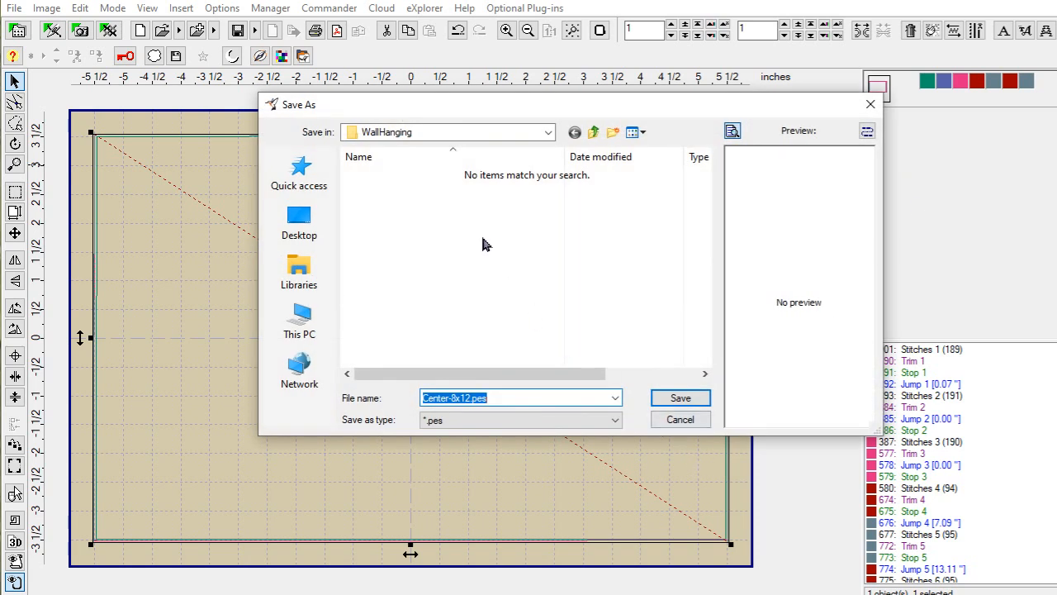
click(680, 399)
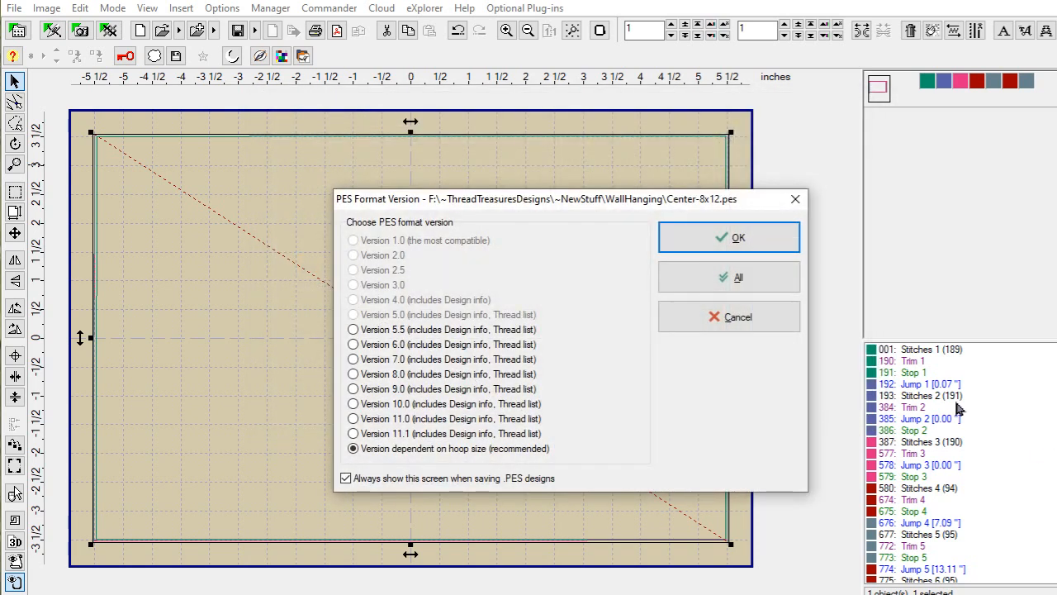
click(729, 240)
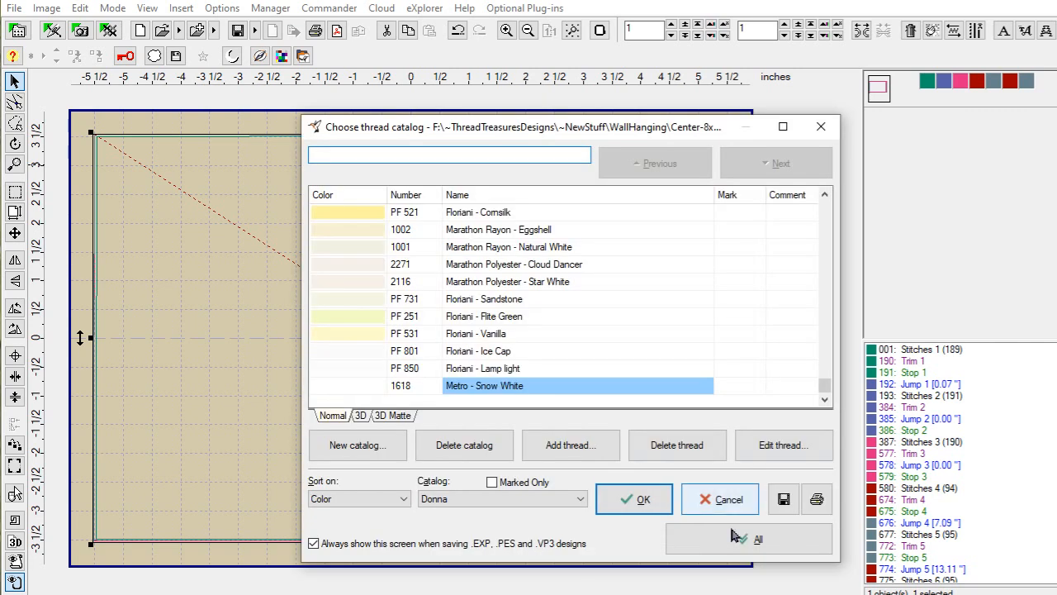
click(633, 500)
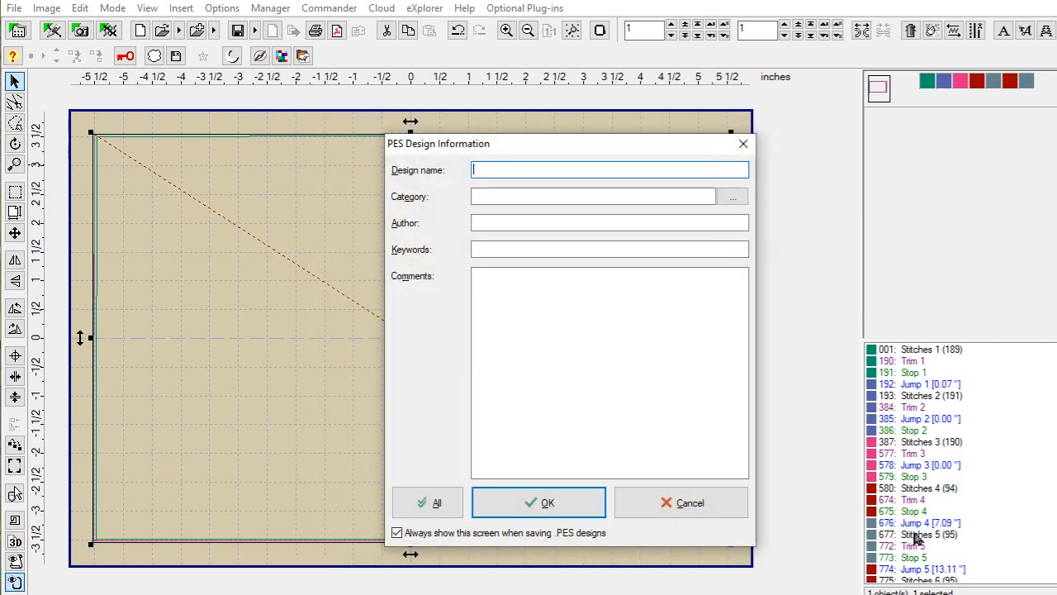
click(511, 513)
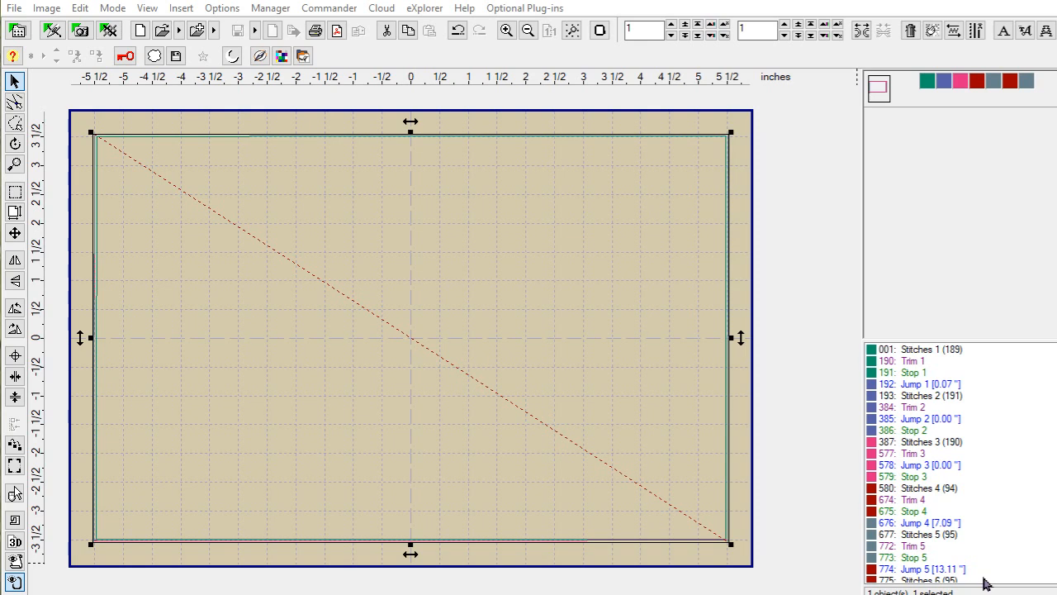
Step: Close the Center design, relaunch Studio and open the recent Top-8x12.eof design
click(19, 8)
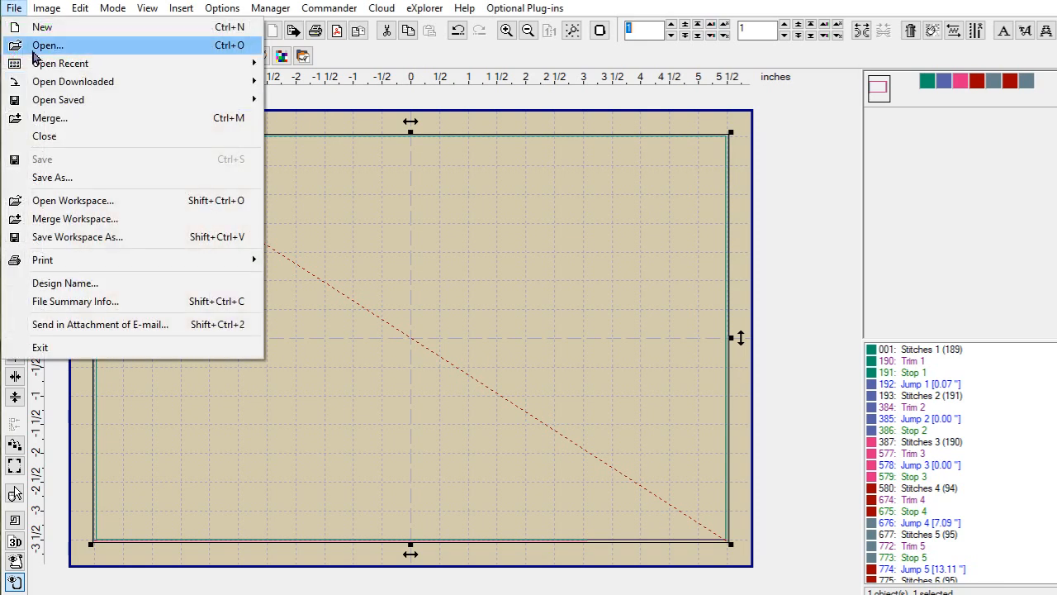
click(71, 136)
click(52, 31)
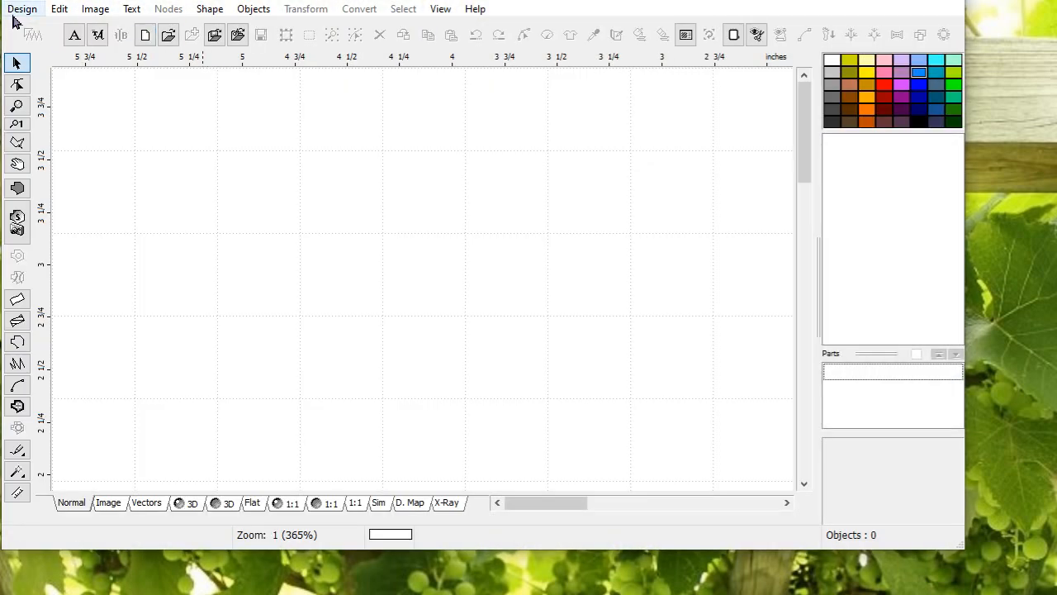
click(20, 9)
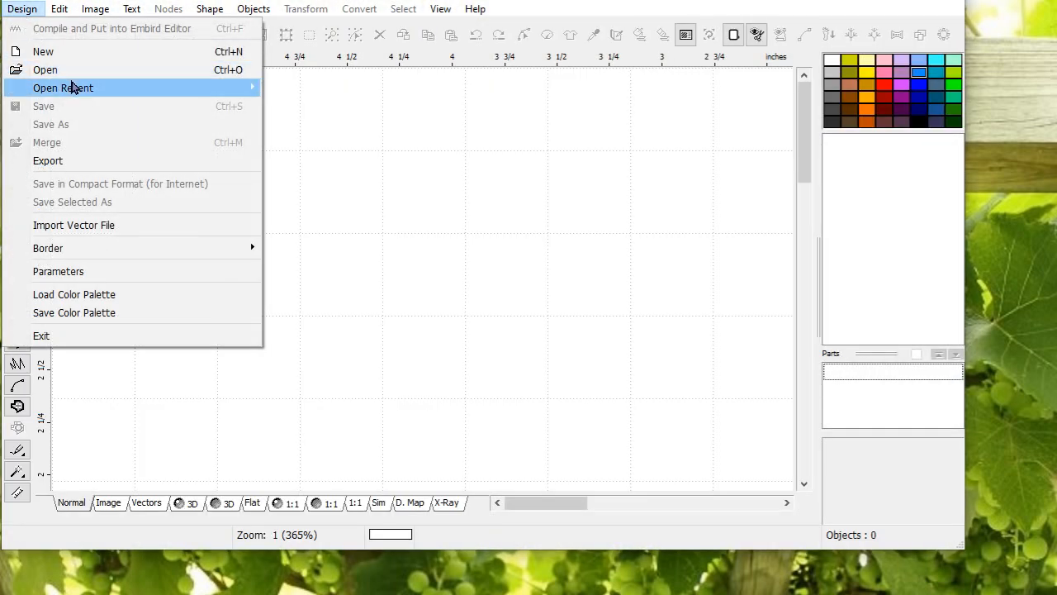
mouse_move(71, 87)
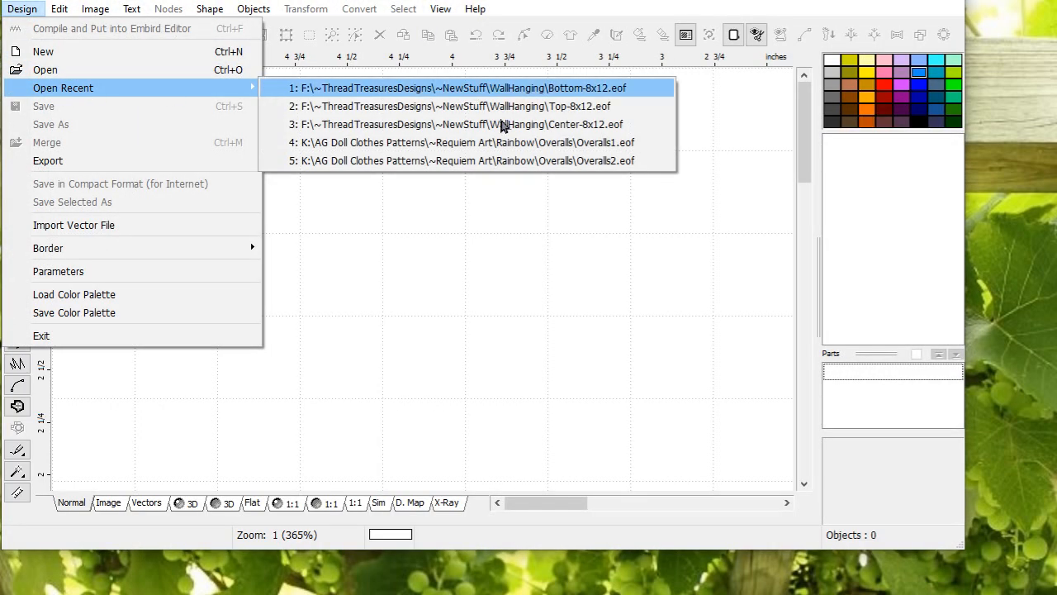
click(580, 106)
Step: Compile the Top design into the editor and save it as Top-8x12.pes with default PES settings
click(22, 9)
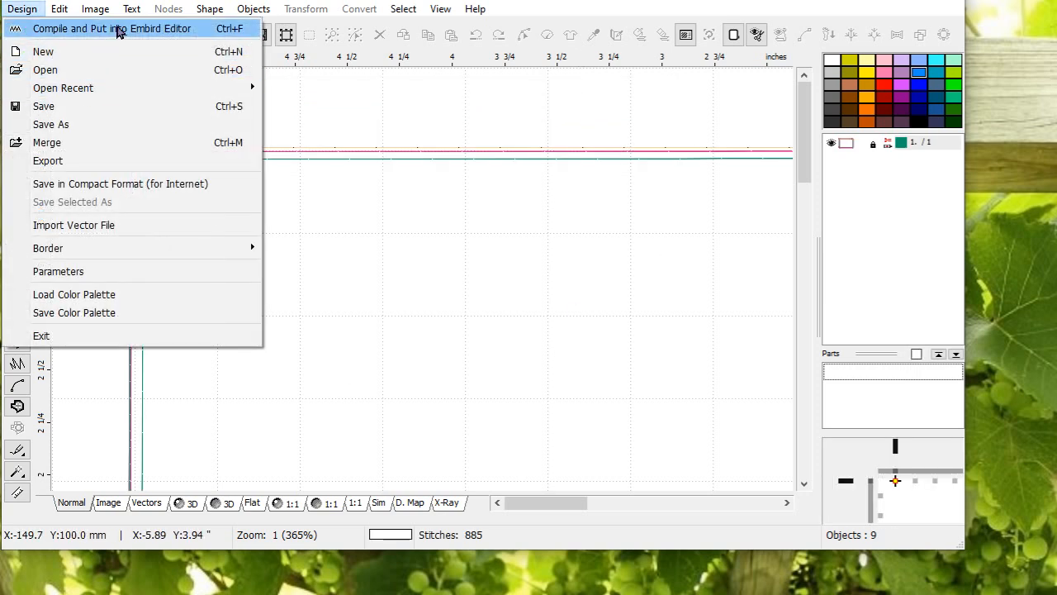
click(119, 29)
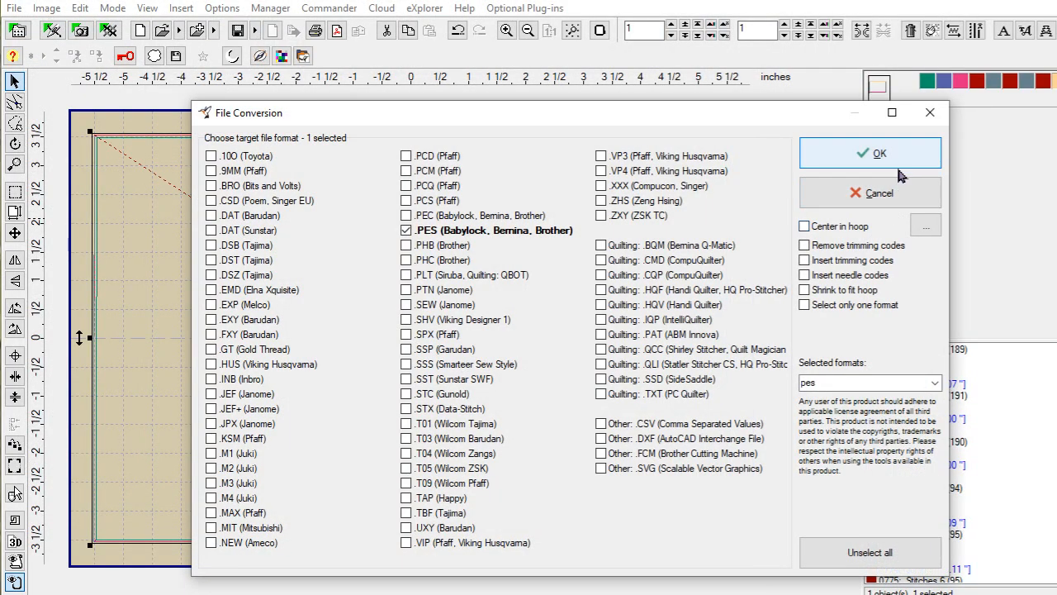
click(894, 155)
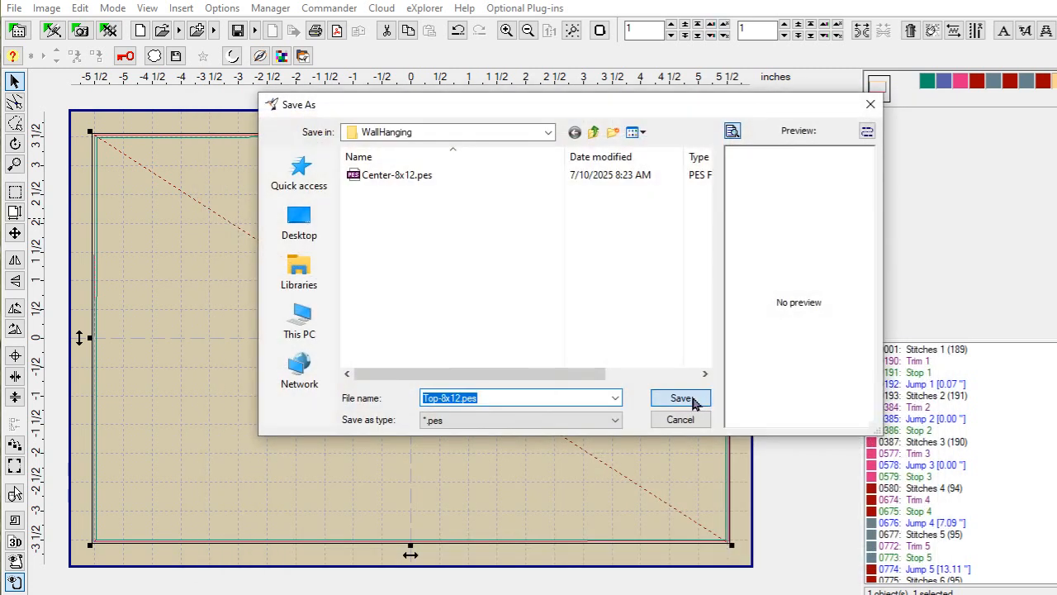
click(697, 403)
key(Return)
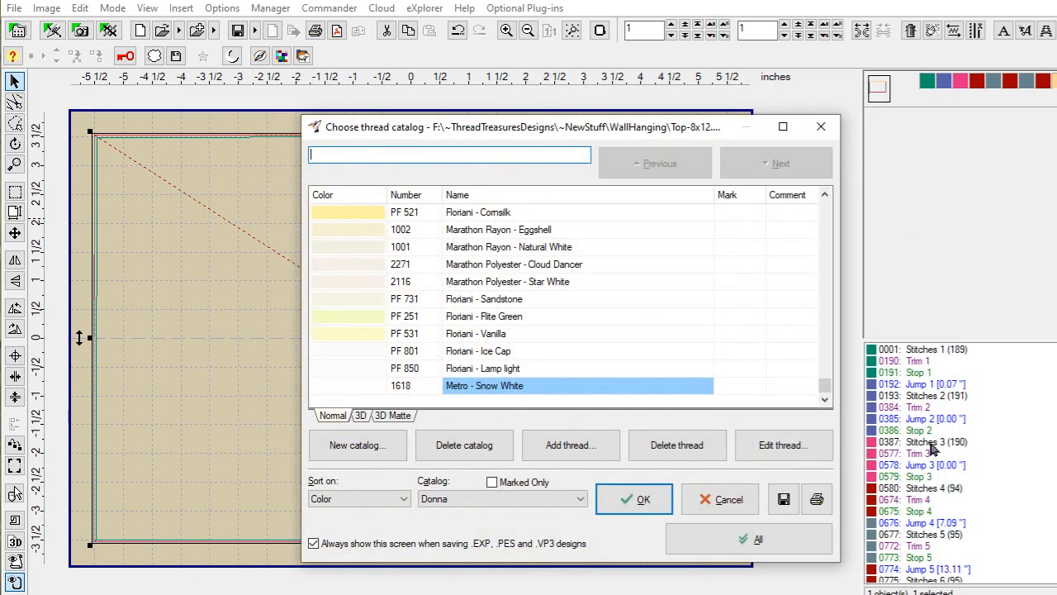
click(633, 499)
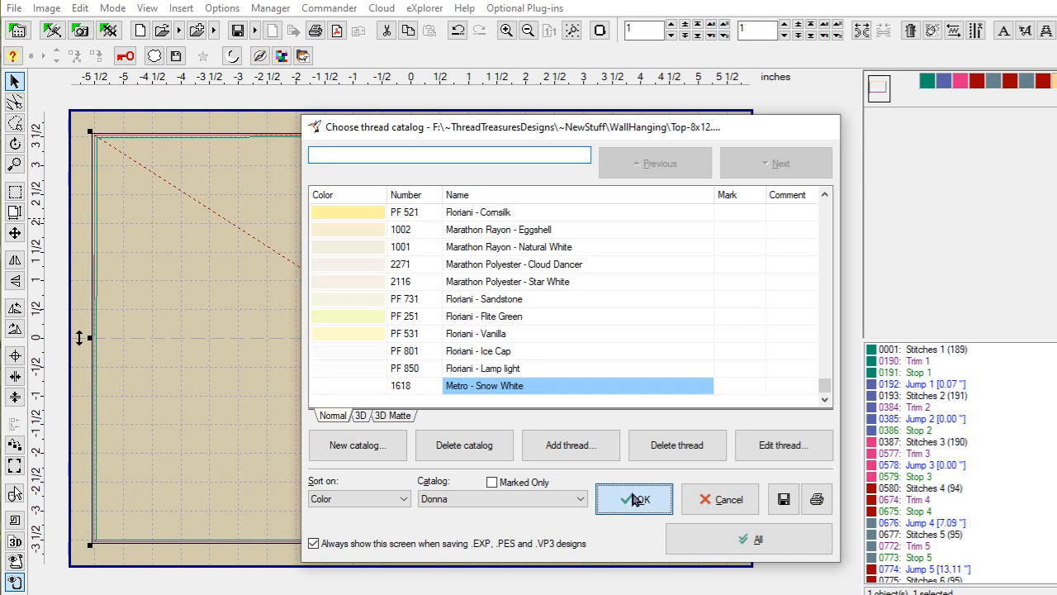
click(545, 503)
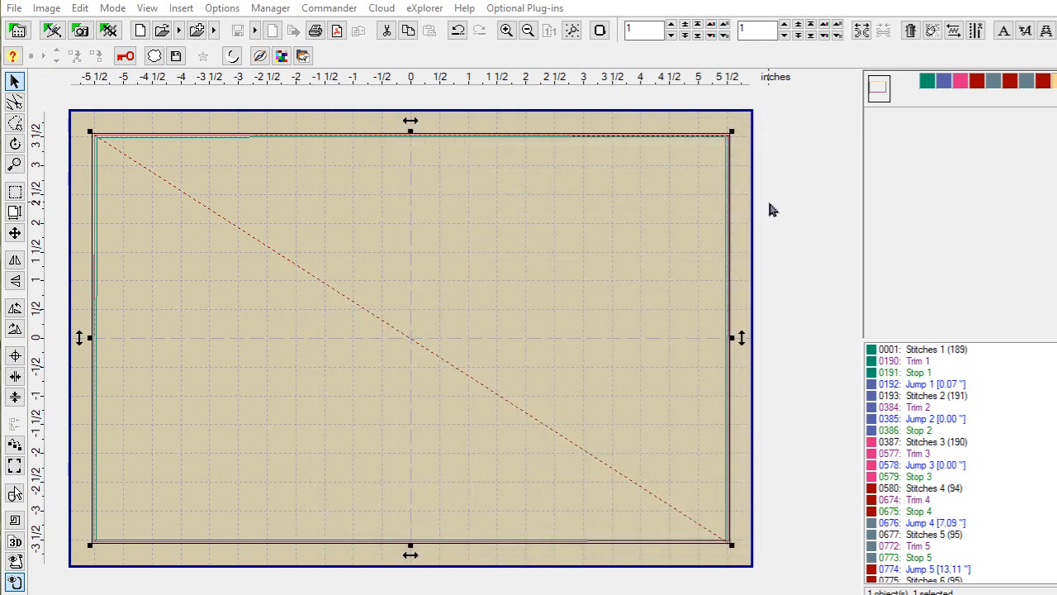
click(14, 8)
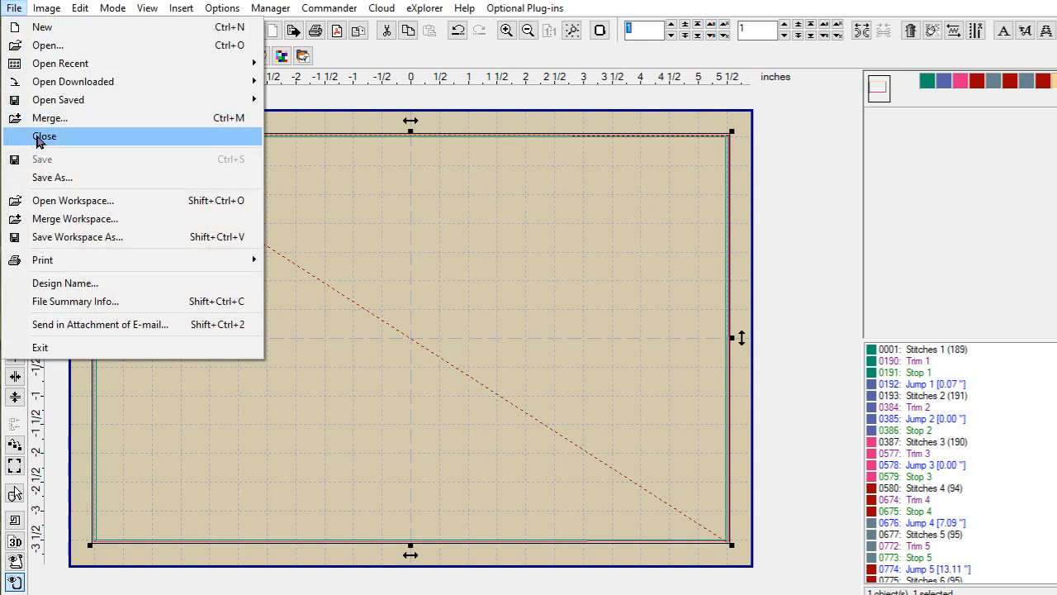
Step: Close the Top design, relaunch Studio and open the recent Bottom-8x12 design
click(37, 139)
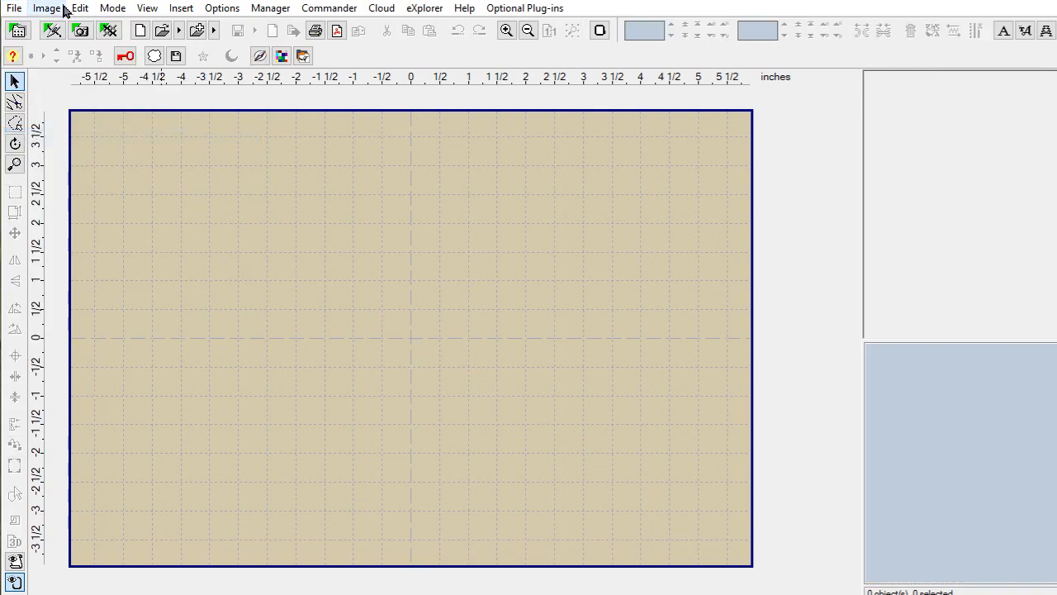
click(52, 30)
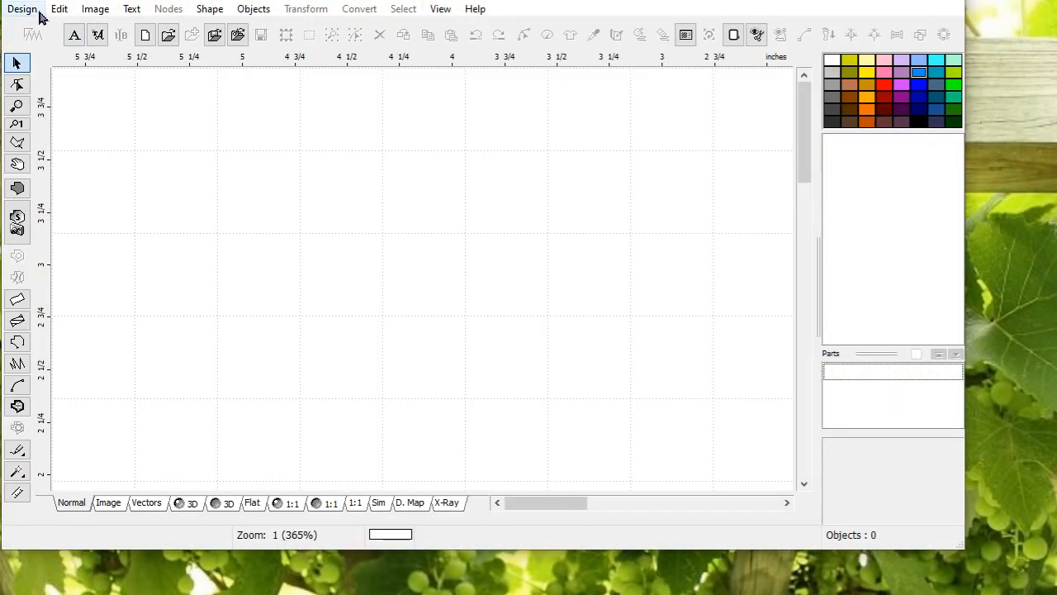
click(18, 10)
mouse_move(71, 89)
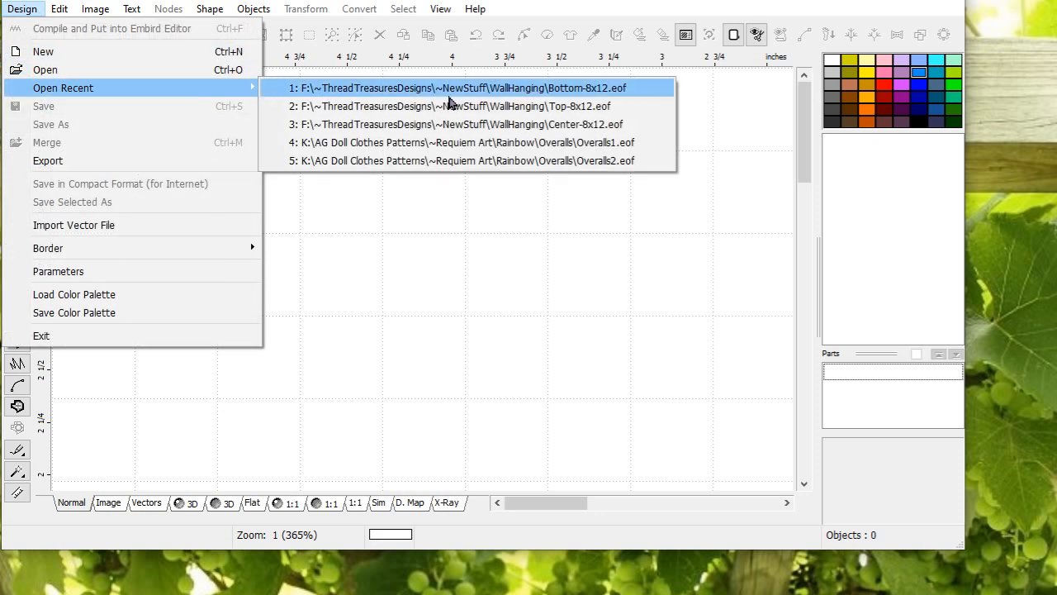
click(462, 88)
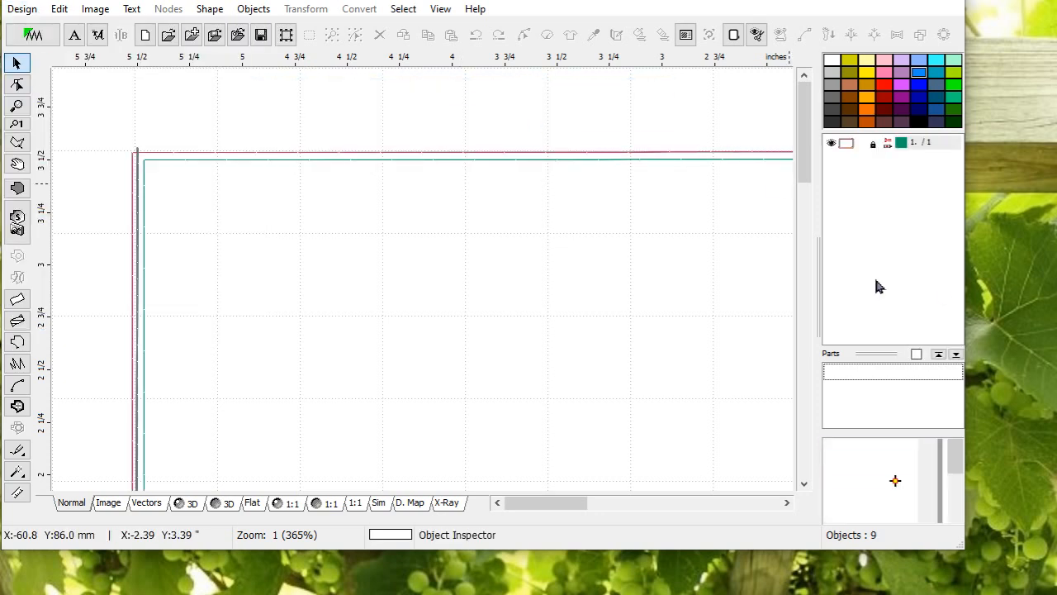
Step: Compile Bottom into the editor, save it as Bottom-8x12.pes with default PES options, then close it
click(6, 11)
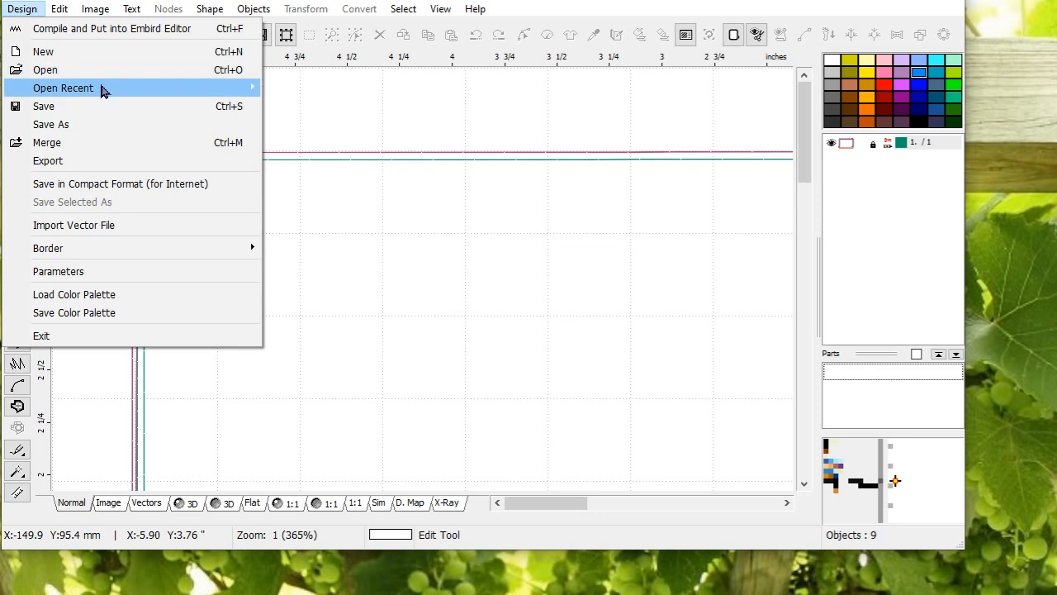
click(123, 28)
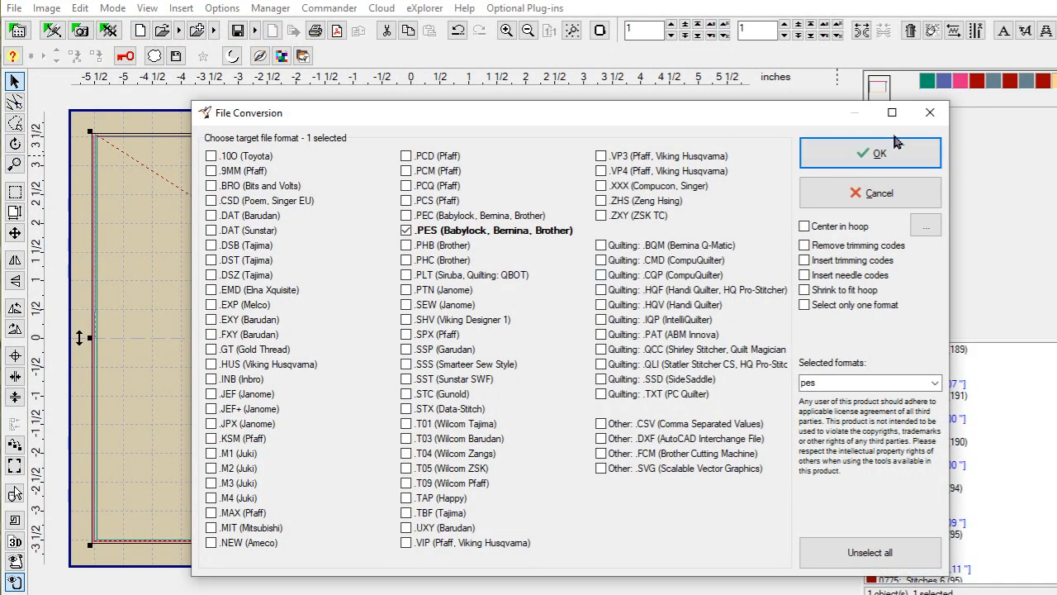
click(898, 142)
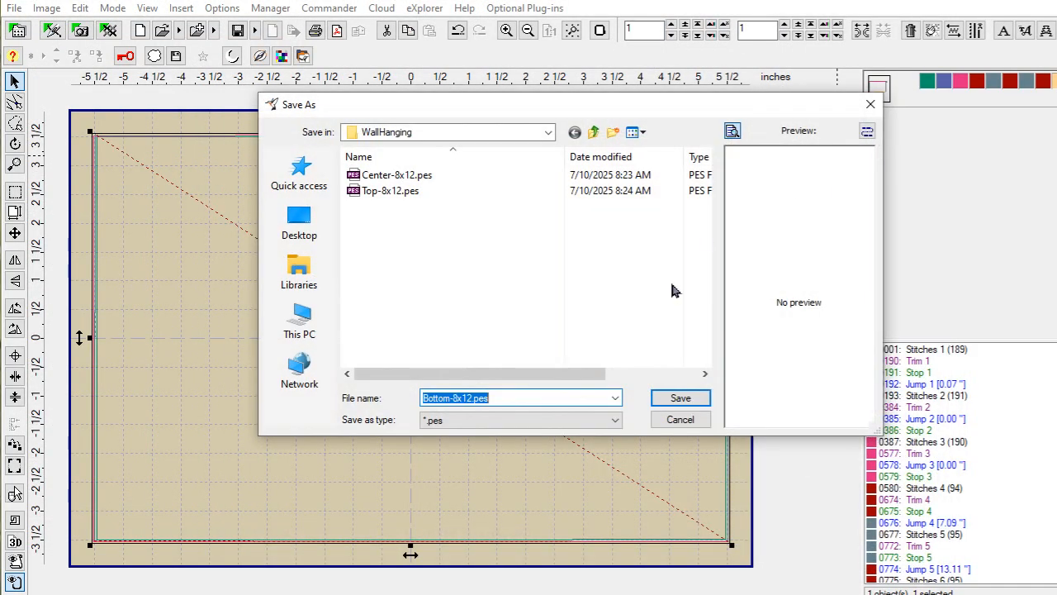
click(669, 397)
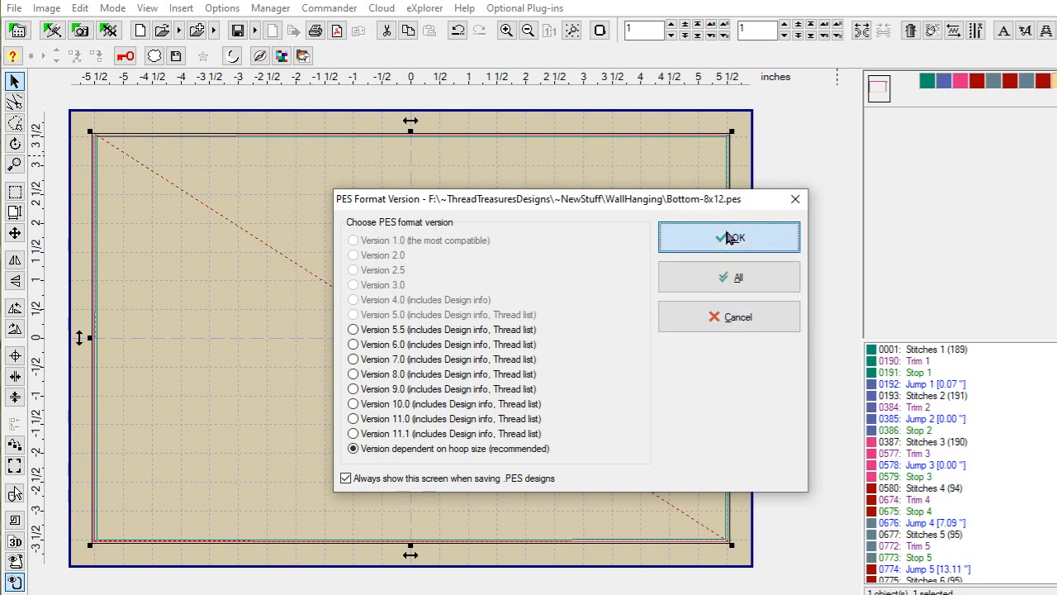
click(729, 234)
click(641, 501)
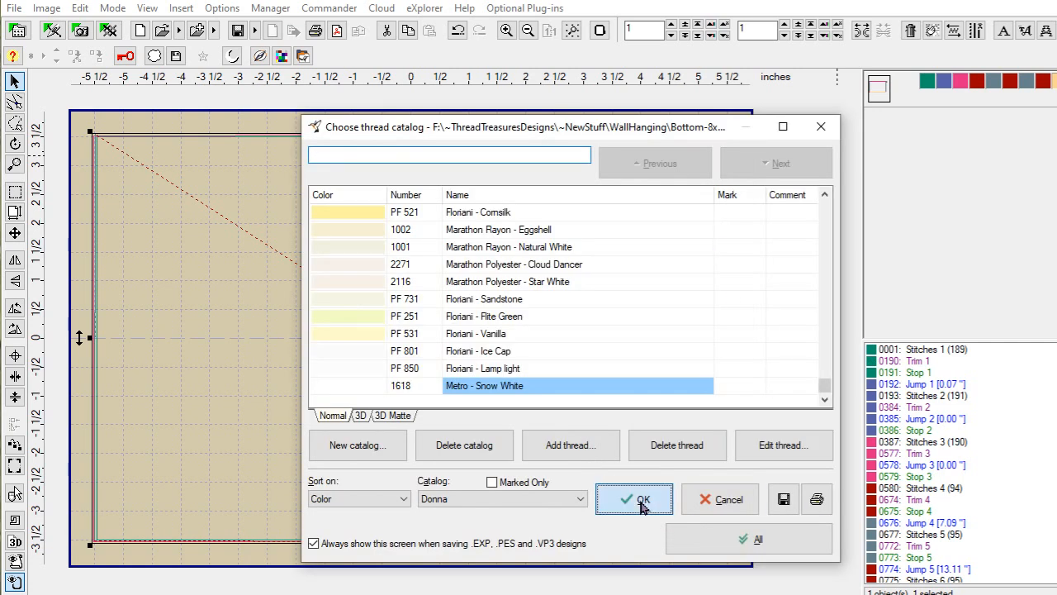
click(544, 503)
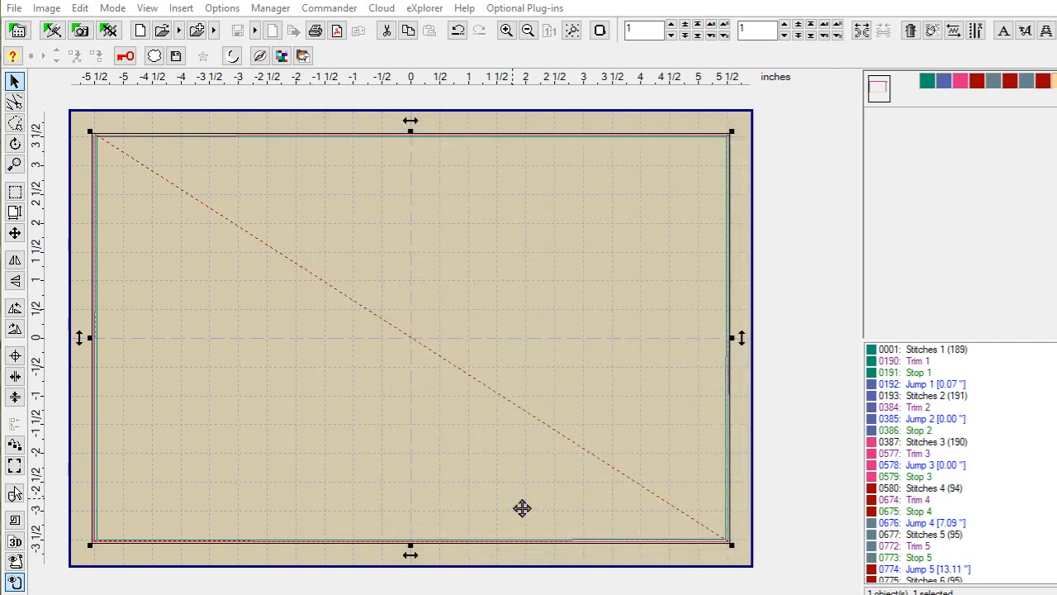
click(23, 3)
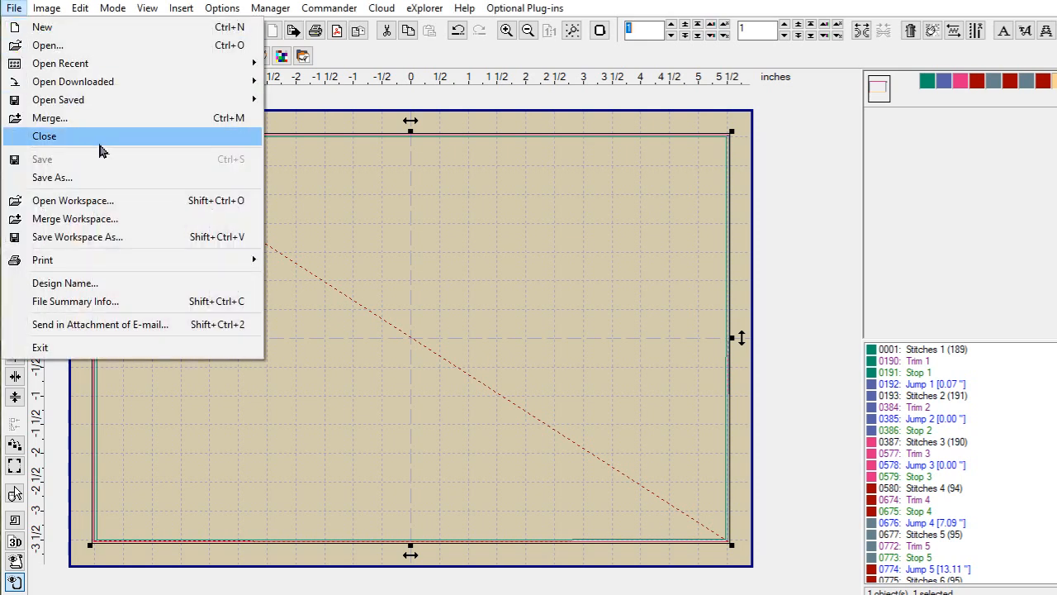
click(97, 136)
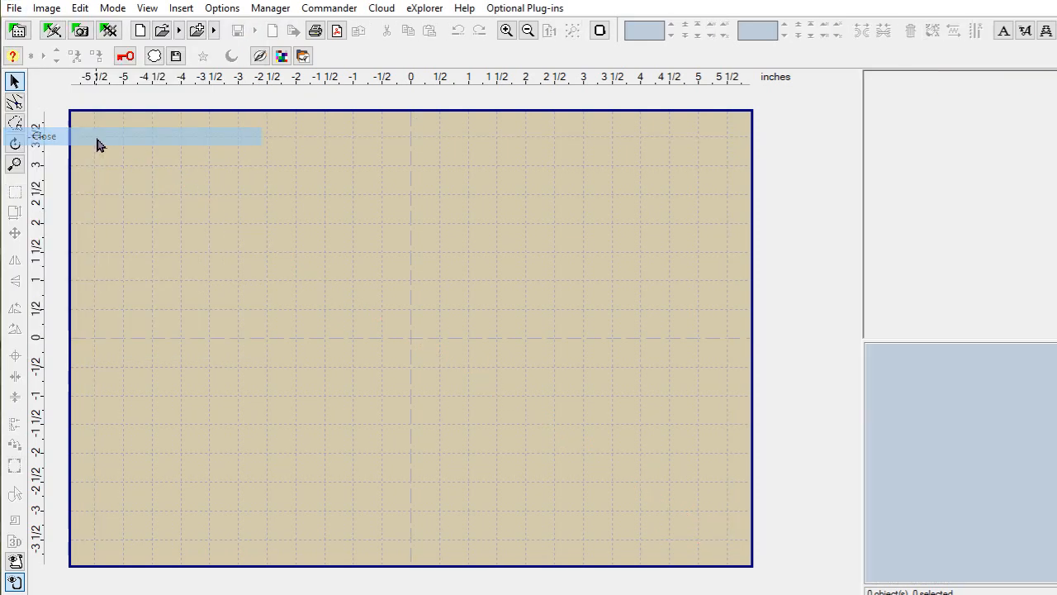
Step: Load Top-8x12.pes from the WallHanging folder into the editor
click(18, 9)
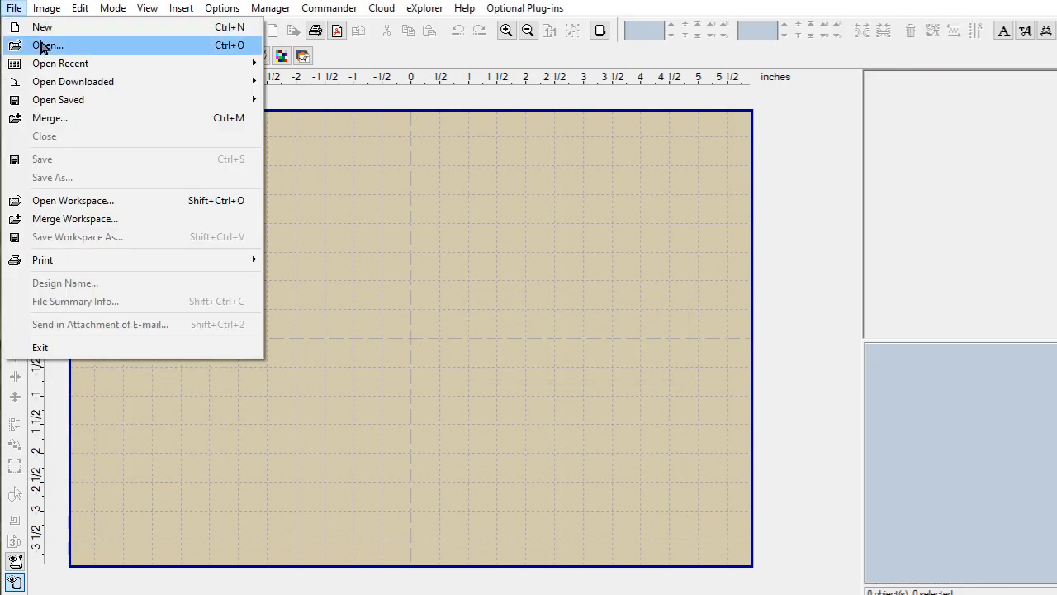
click(43, 46)
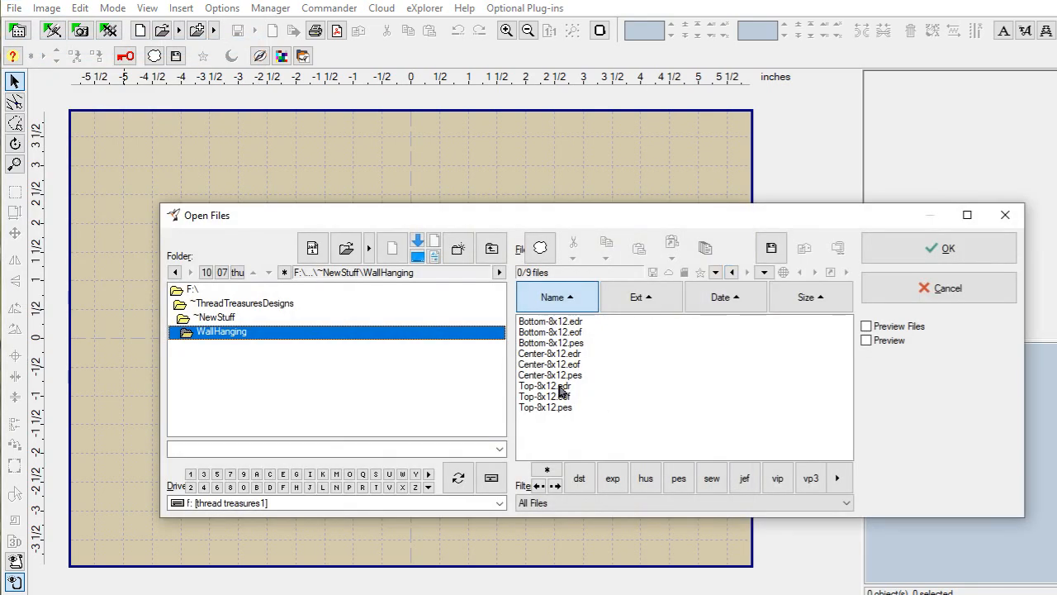
click(562, 408)
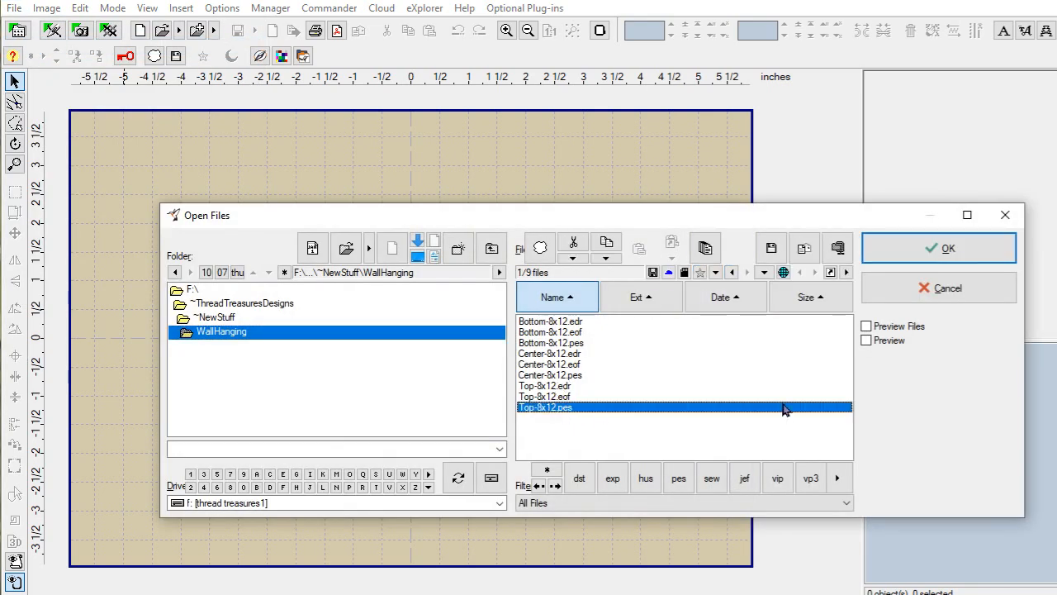
click(936, 251)
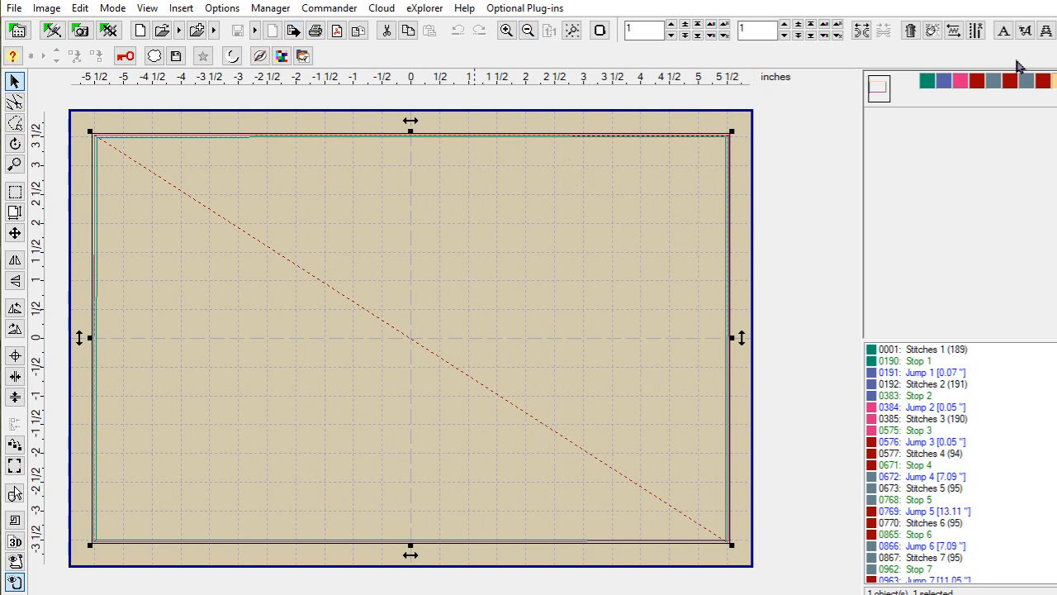
Step: Add the SlimeFont\Slime Font 4 Inch folder as a ready-made alphabet and select it for lettering
click(1045, 33)
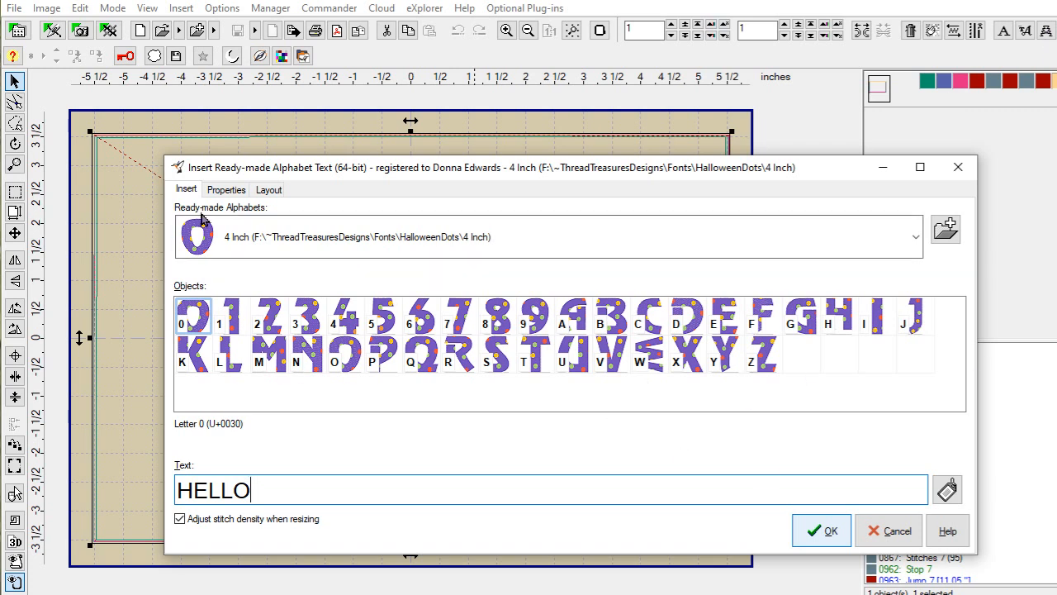
click(946, 231)
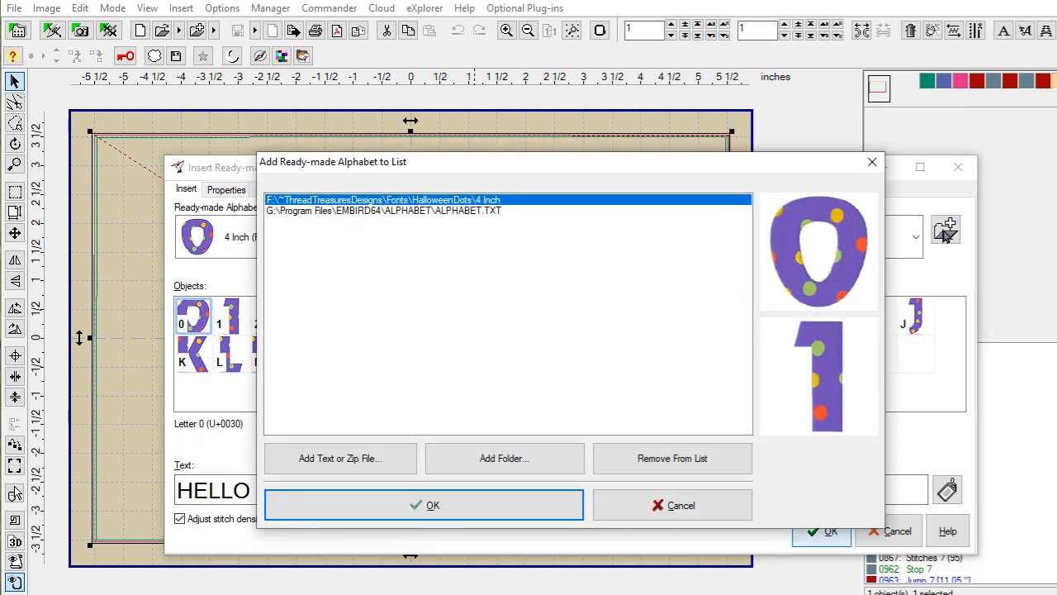
click(510, 460)
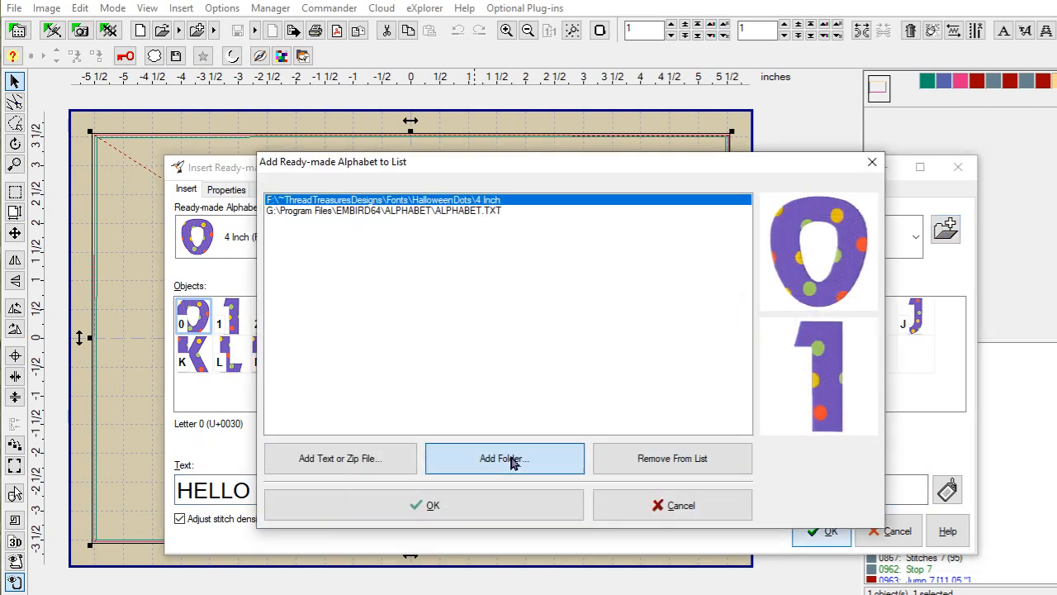
drag(683, 328, 685, 385)
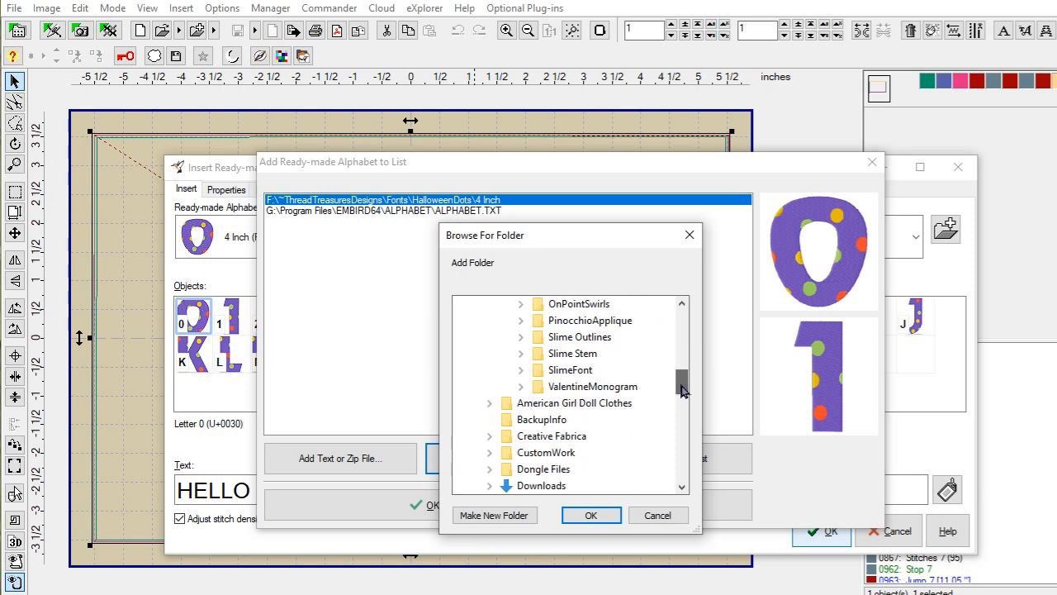
click(521, 371)
click(646, 470)
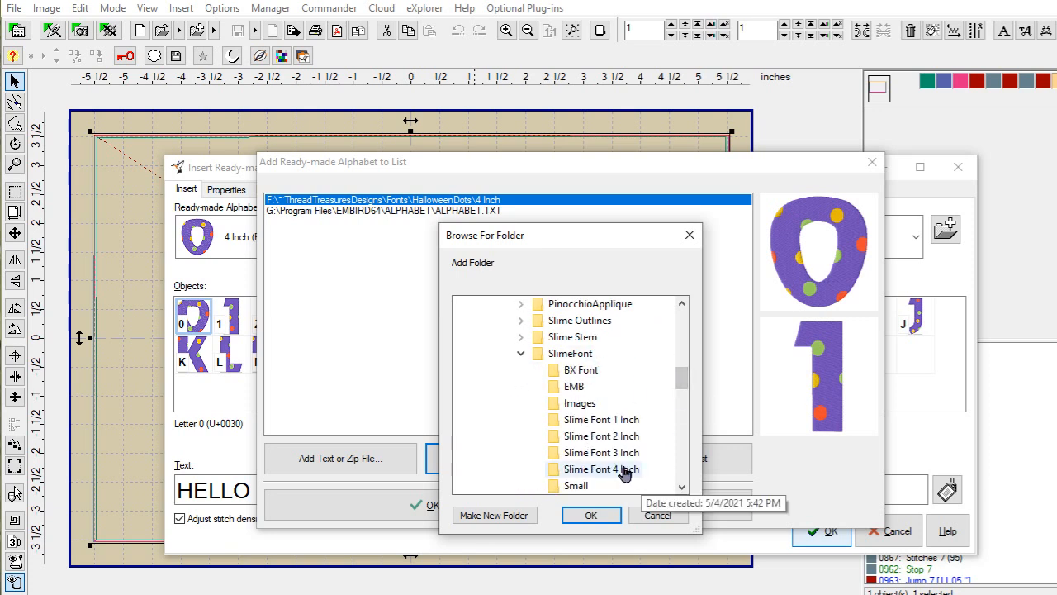
click(589, 514)
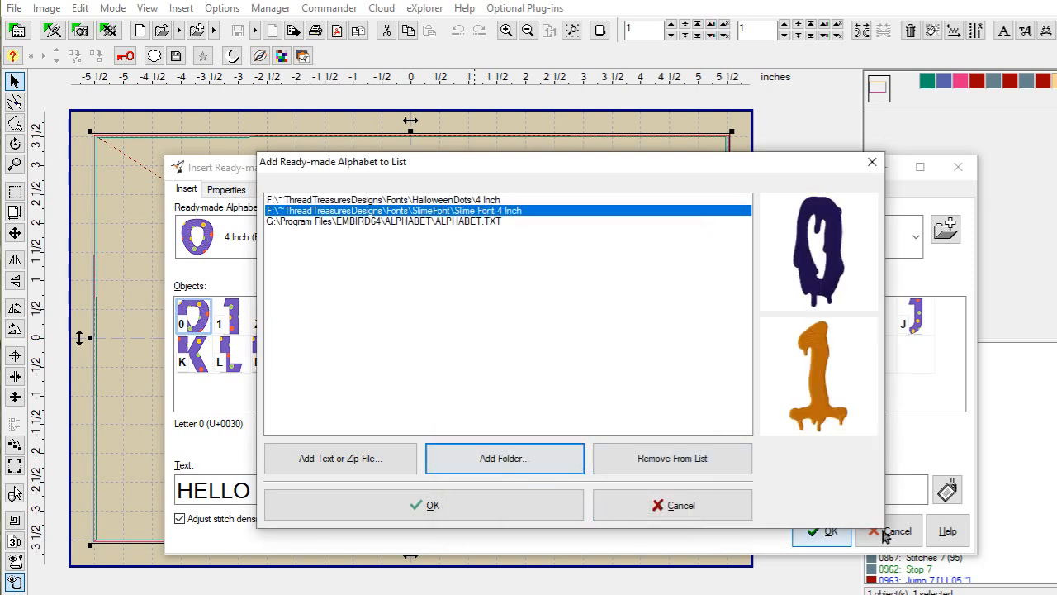
click(446, 504)
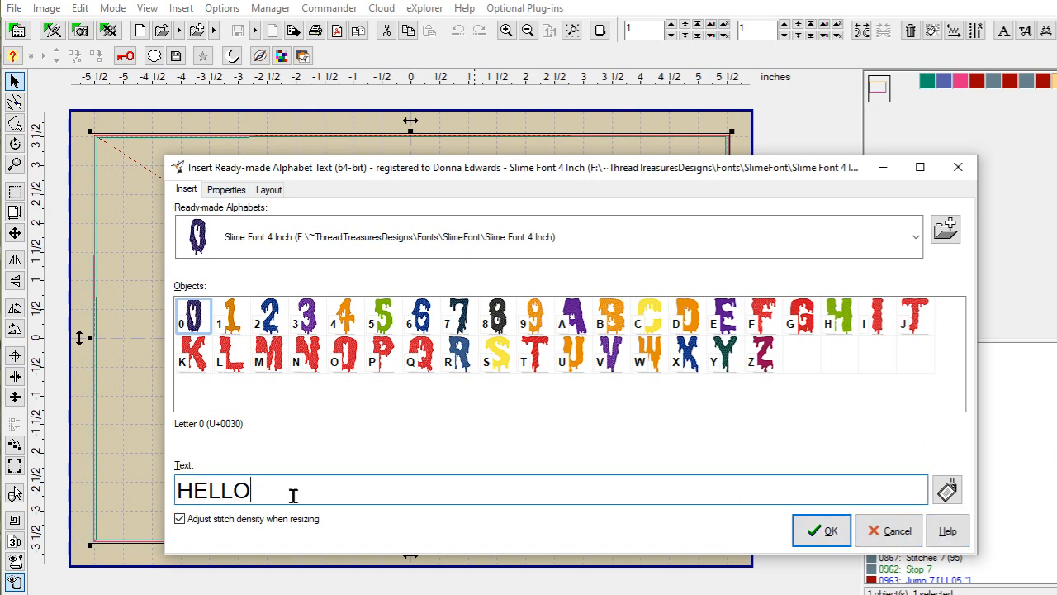
Step: Replace the HELLO text with a capital H and place the letter in the hoop
drag(281, 496, 160, 500)
key(BackSpace)
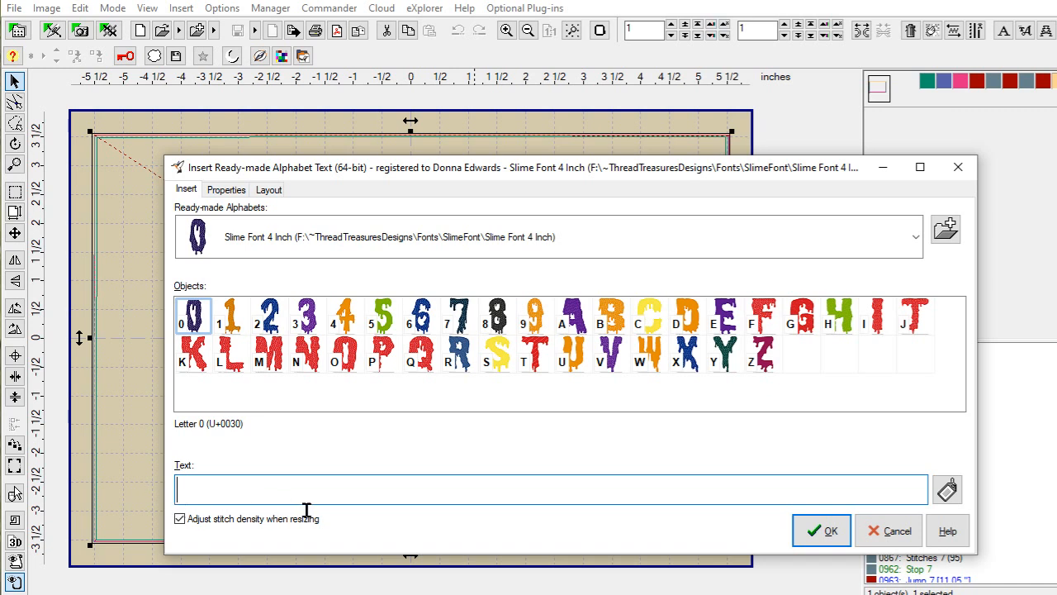
text(h)
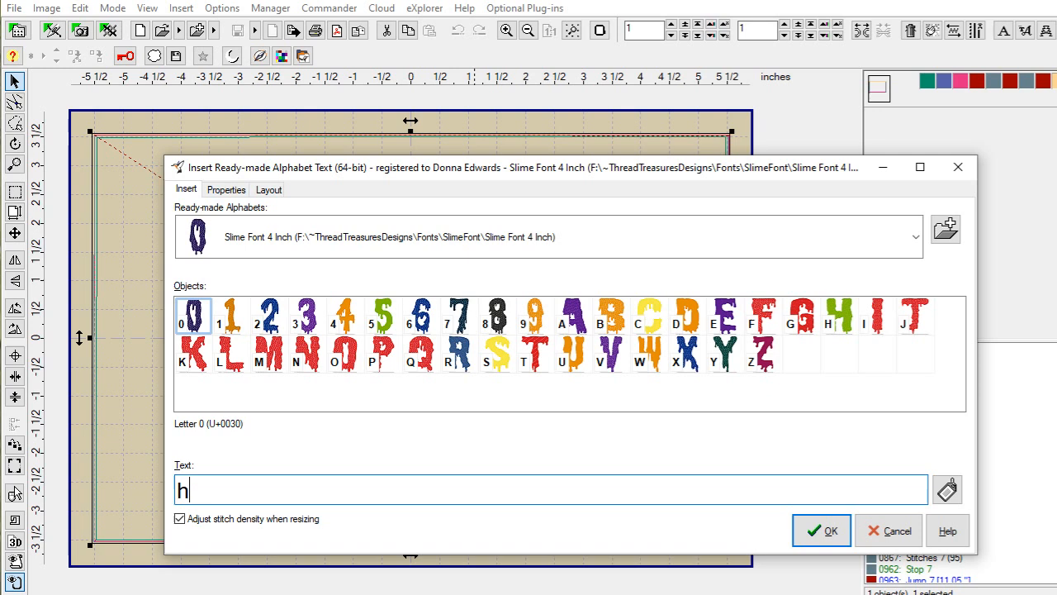
key(BackSpace)
text(H)
click(826, 531)
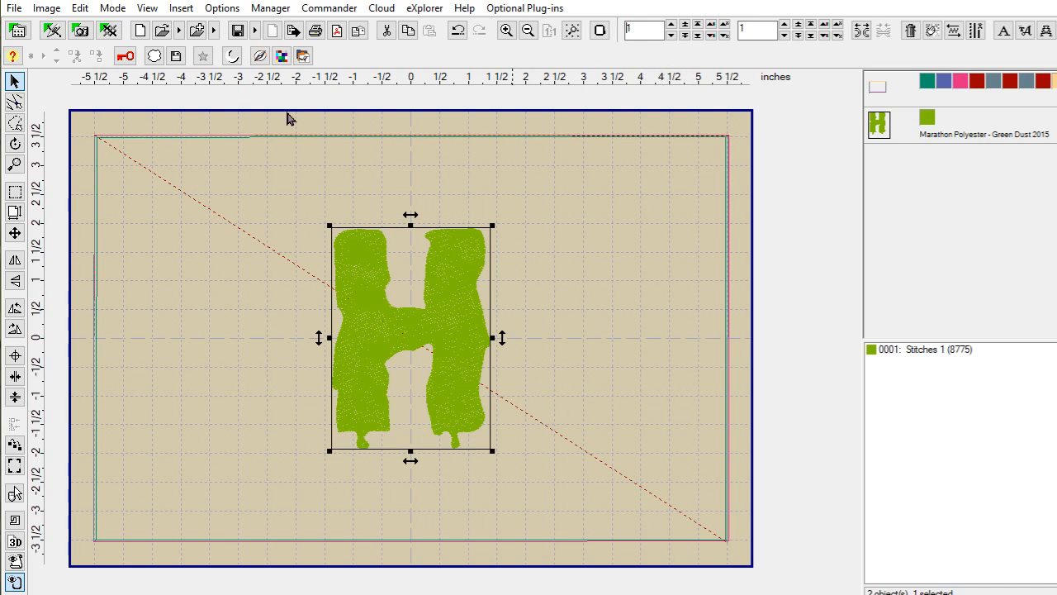
Step: Save the design as Top-H.pes, joining all objects into one file and accepting default PES options
click(16, 10)
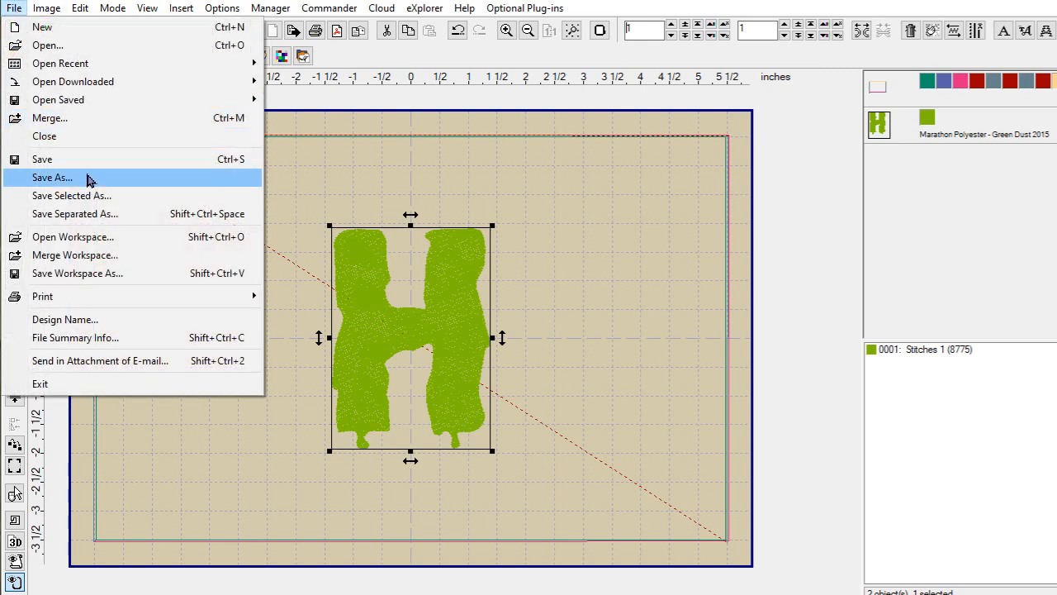
click(89, 180)
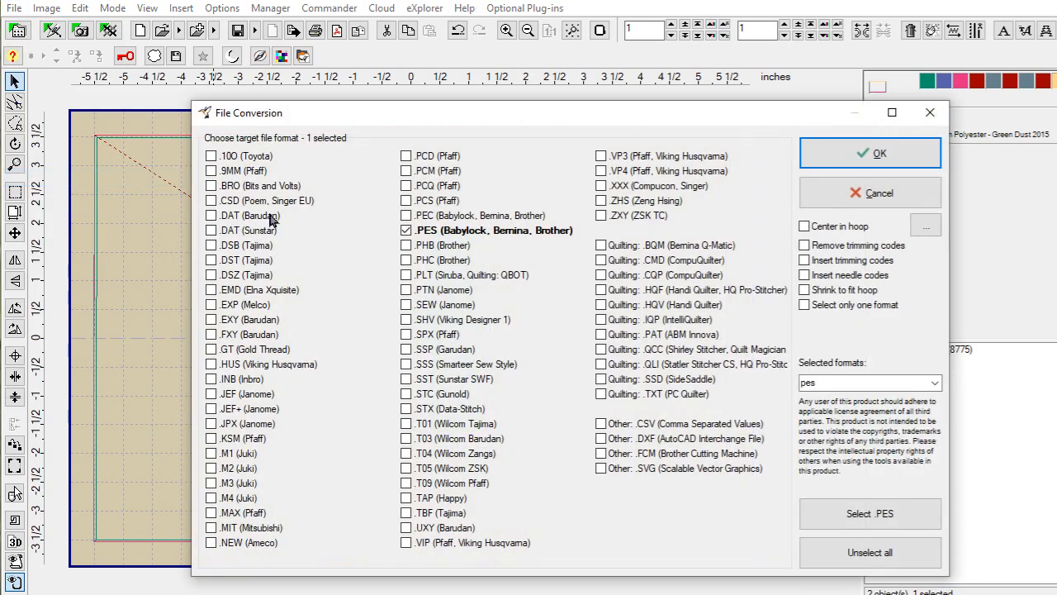
click(924, 158)
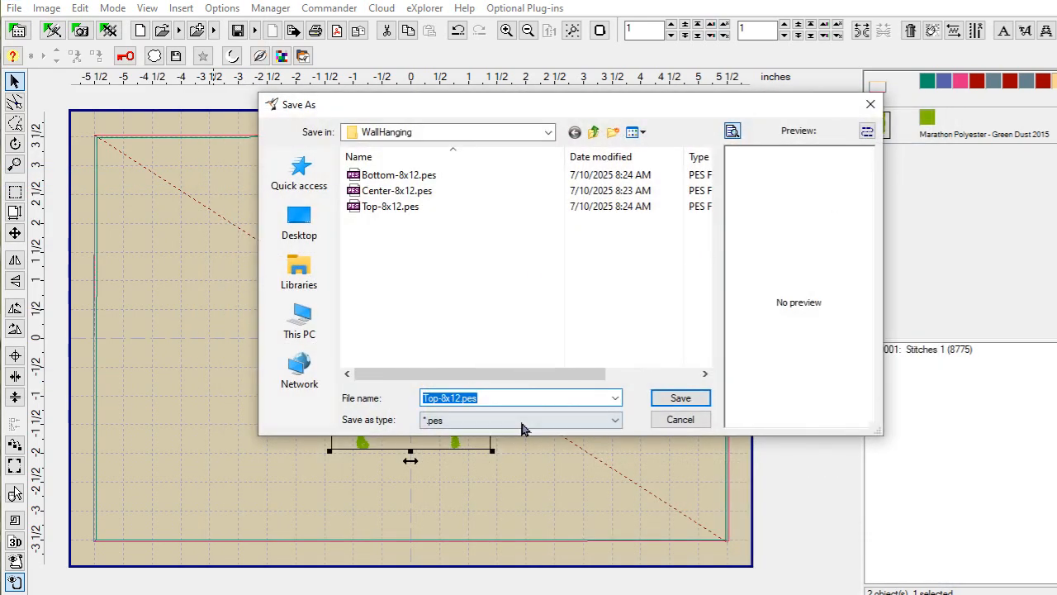
text(tOP-7)
key(BackSpace)
key(BackSpace)
key(BackSpace)
key(BackSpace)
key(BackSpace)
text(Top-H)
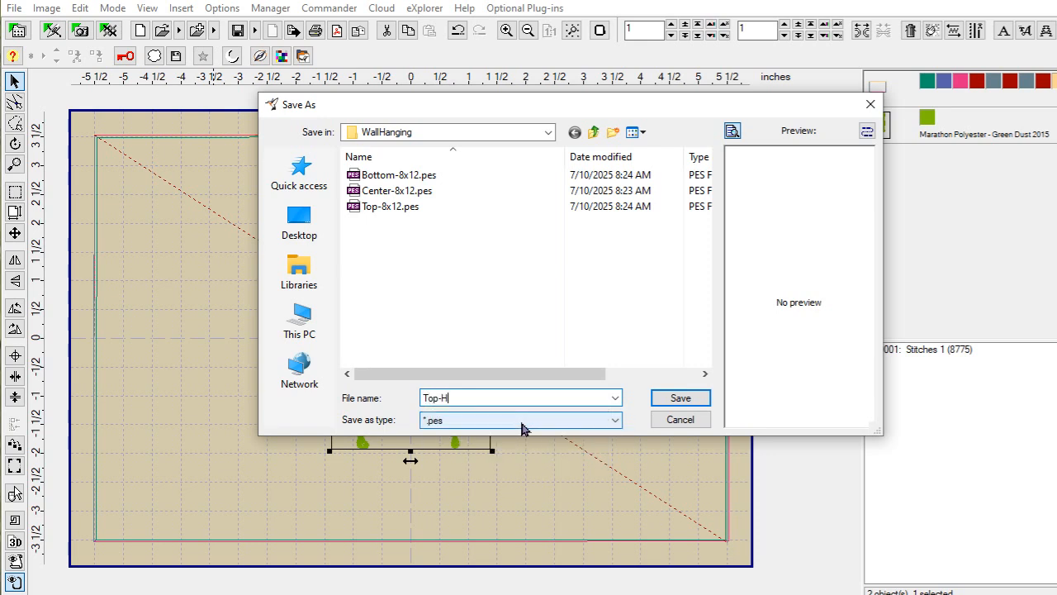
click(694, 400)
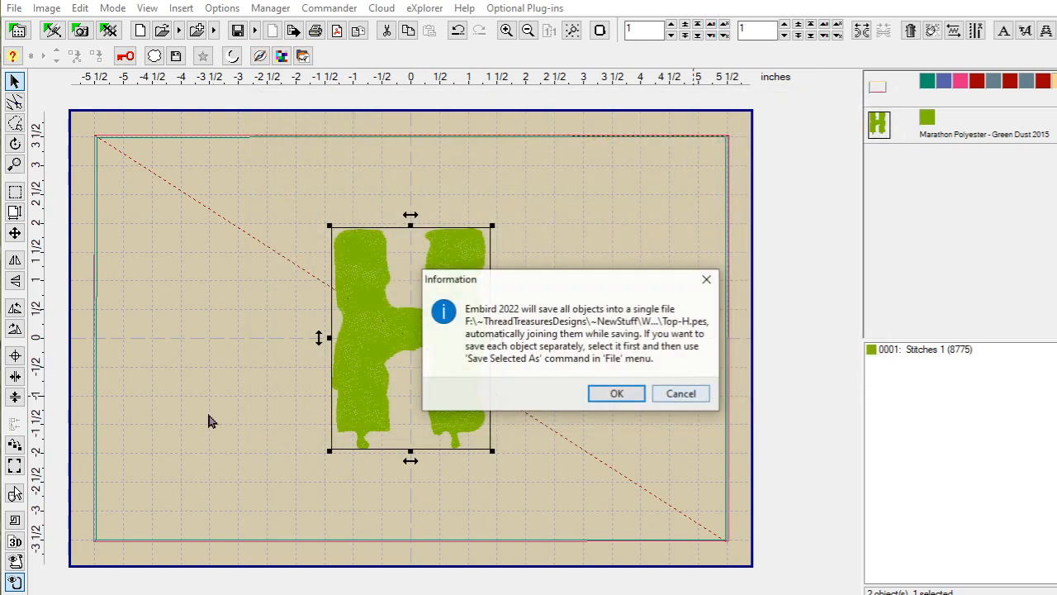
click(617, 394)
click(767, 237)
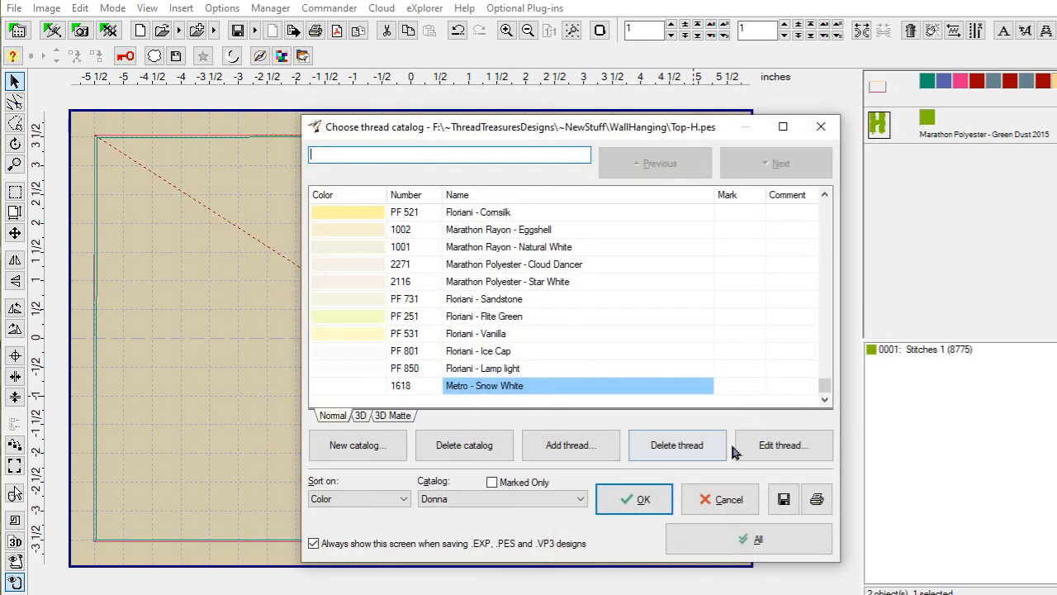
click(633, 501)
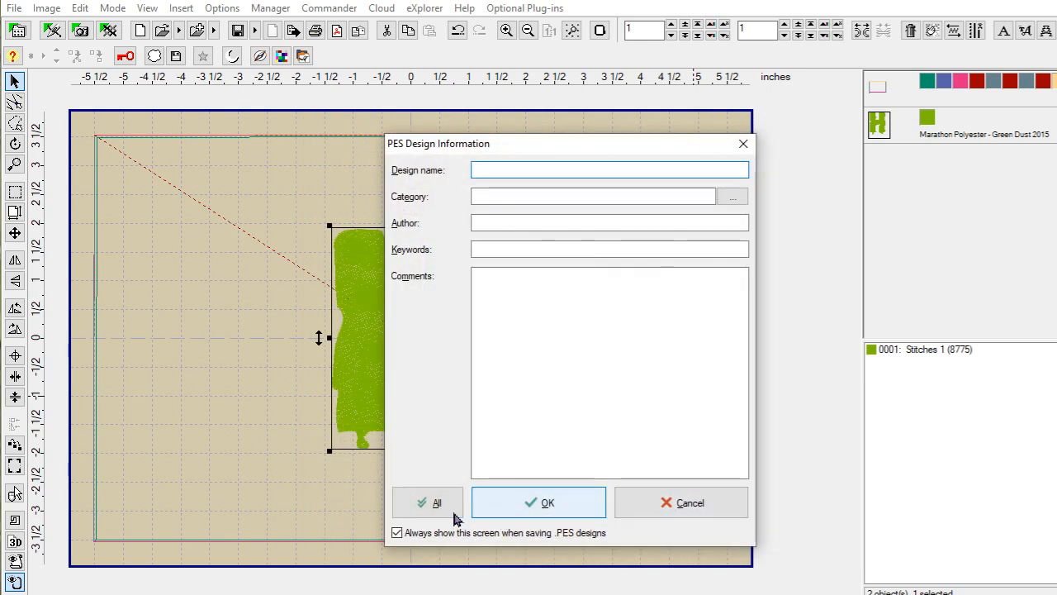
click(541, 501)
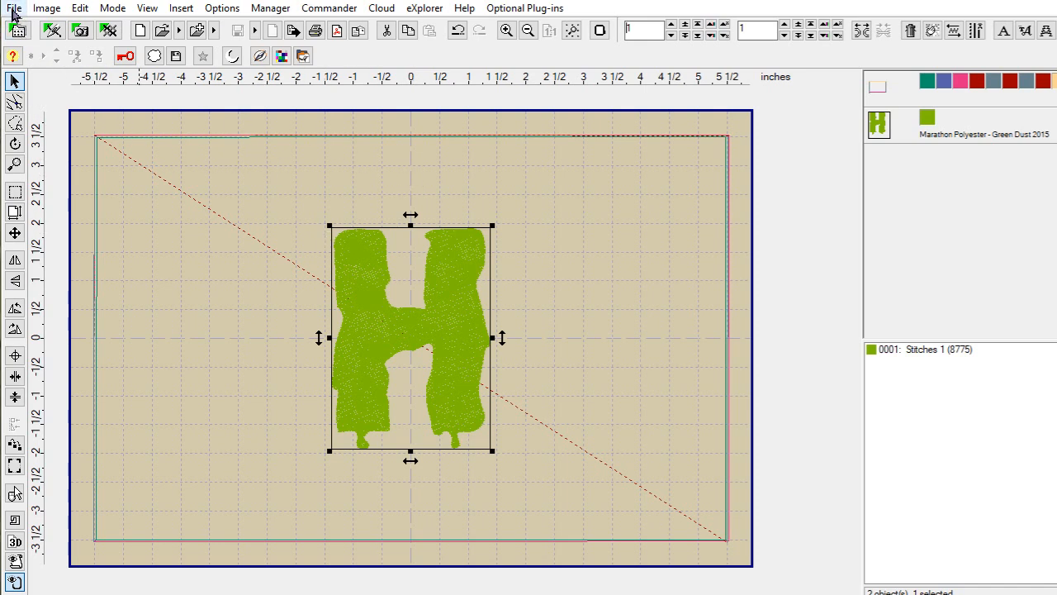
Step: Undo the accidental shift of the H, then close the Top-H design without saving
drag(477, 385, 468, 383)
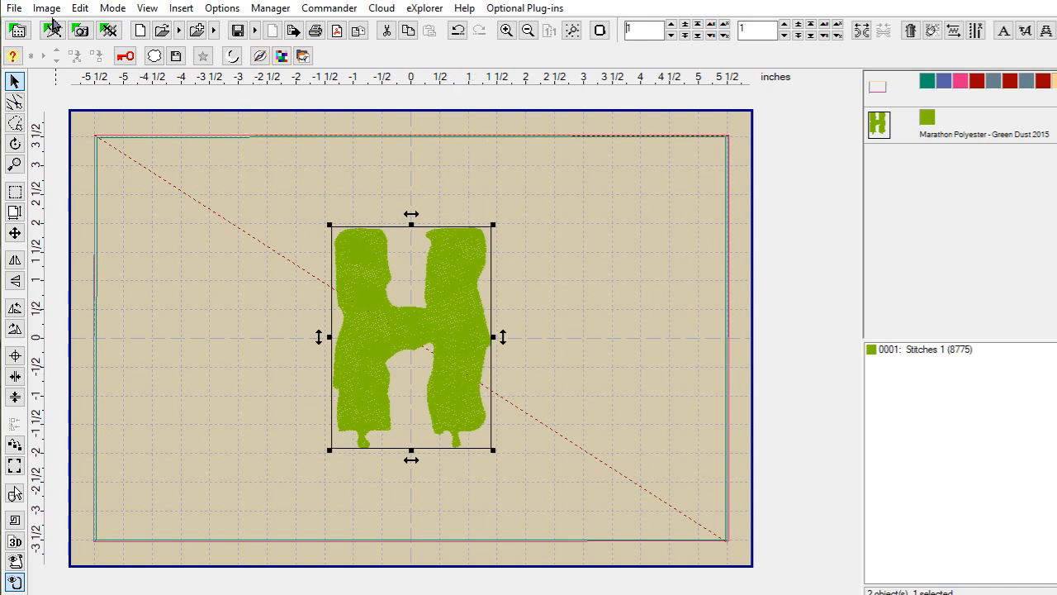
click(82, 9)
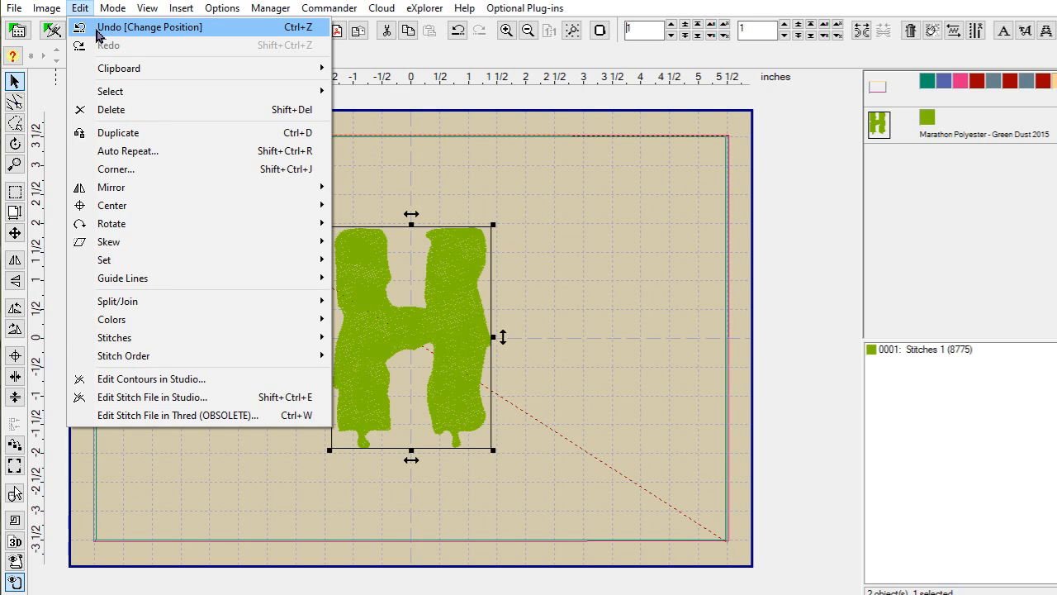
click(97, 29)
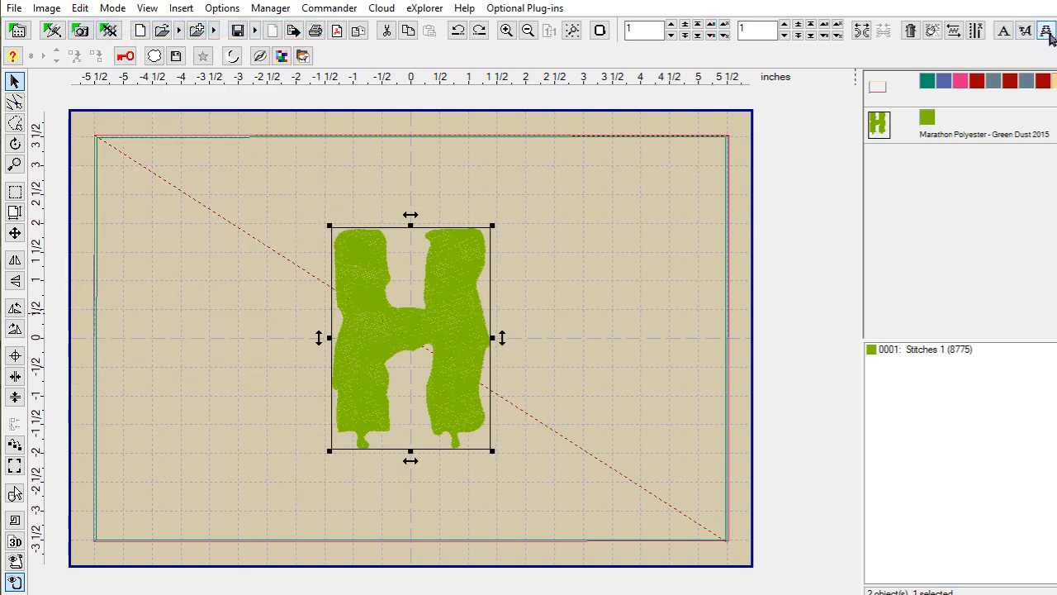
click(15, 8)
click(46, 135)
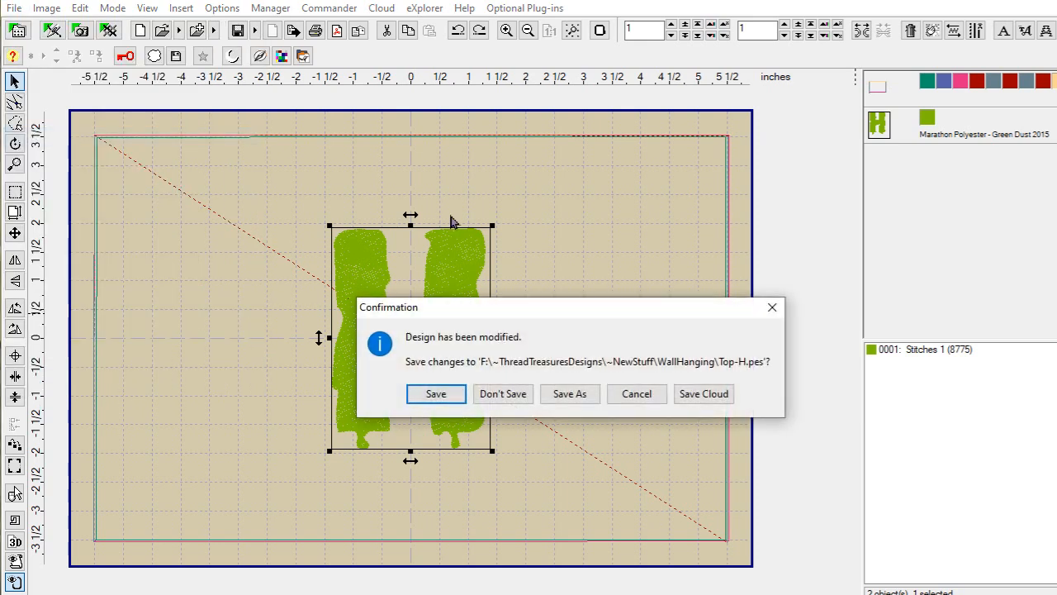
click(503, 394)
Step: Open Center-8x12.pes from the WallHanging folder
click(14, 9)
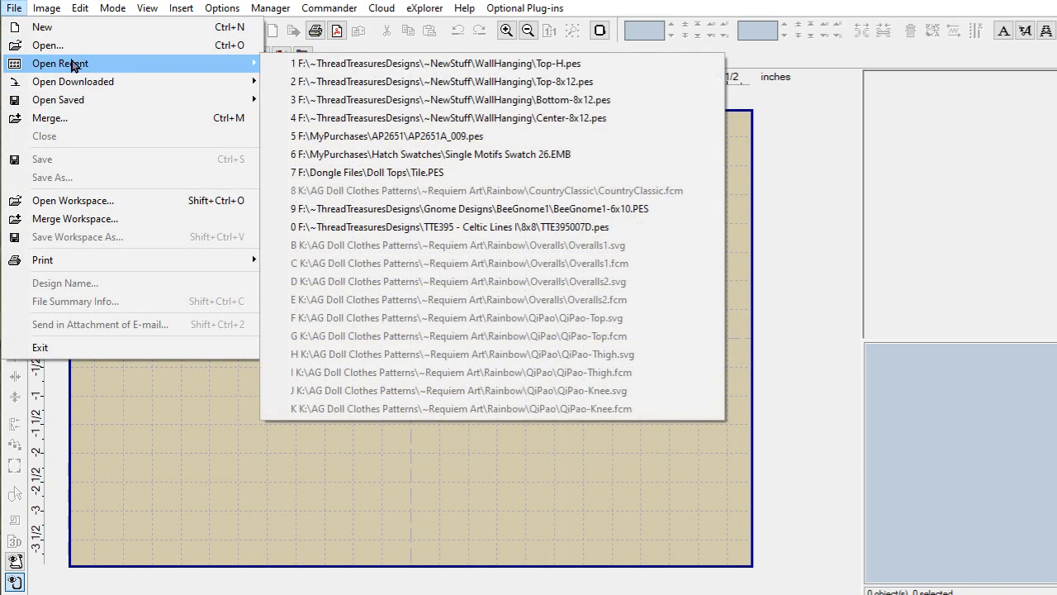
click(72, 46)
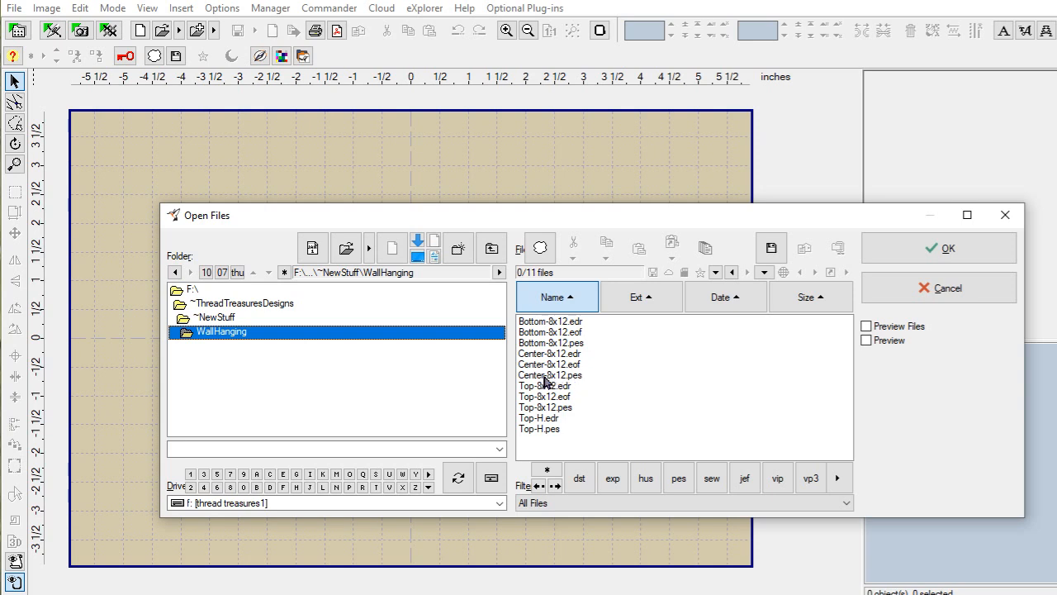
click(543, 376)
click(935, 246)
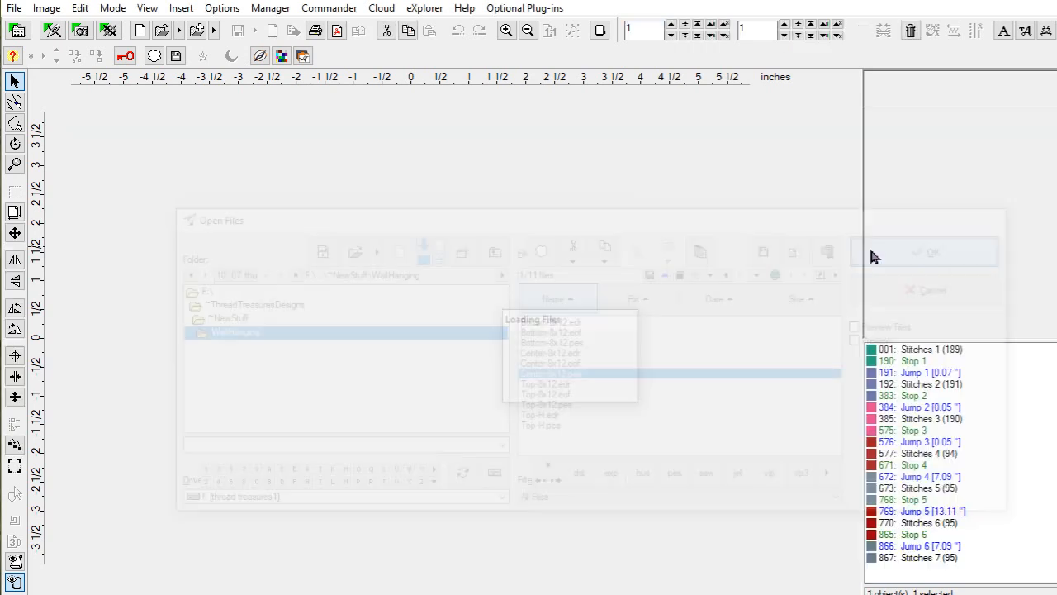
Step: Insert a purple Slime Font letter E (7386 stitches) at the centre of the Center-8x12 hoop design
click(1049, 34)
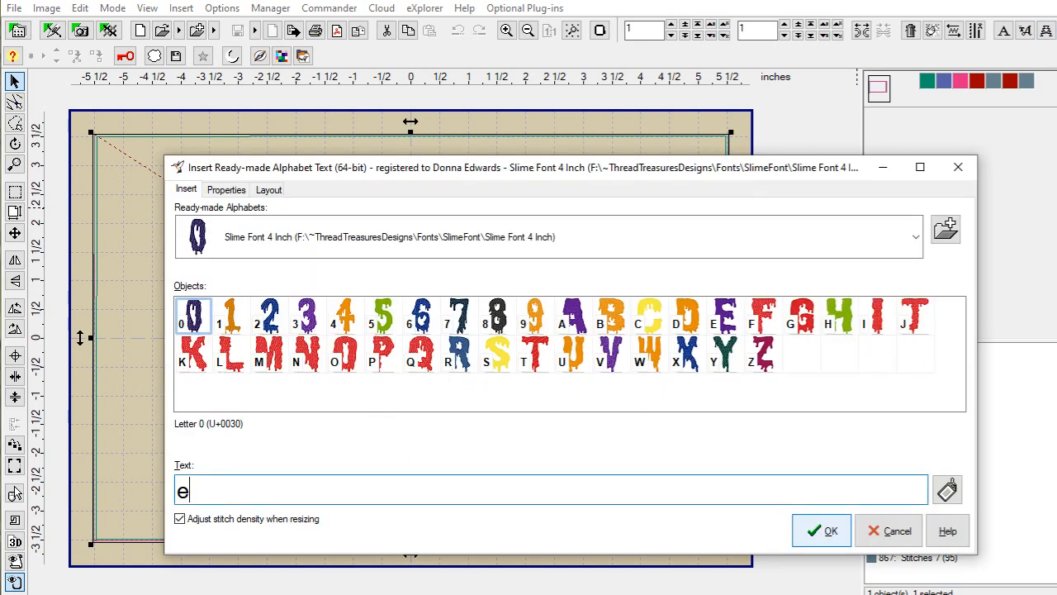
key(BackSpace)
click(824, 532)
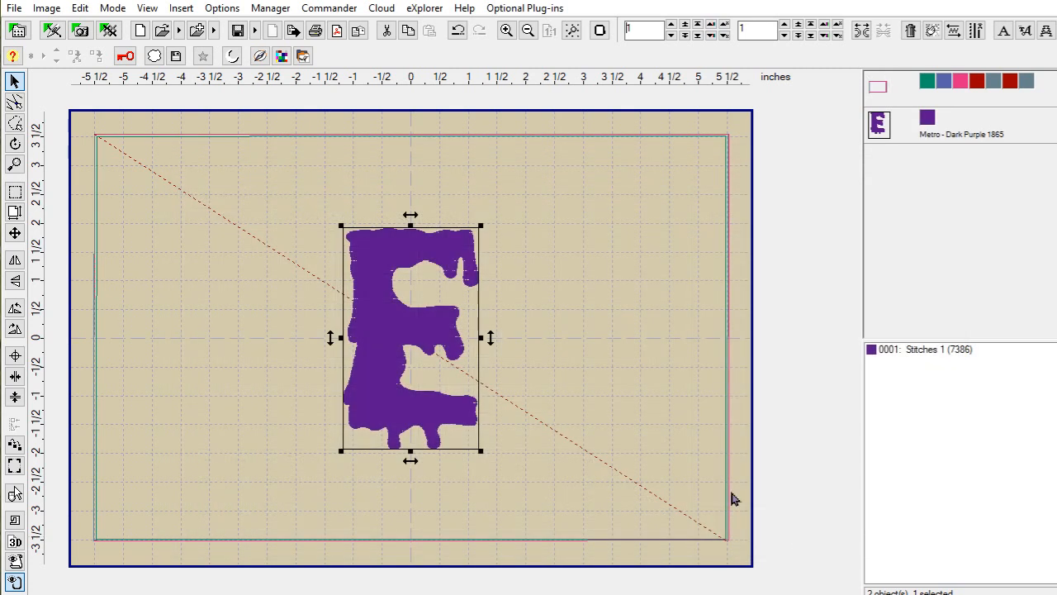
click(15, 10)
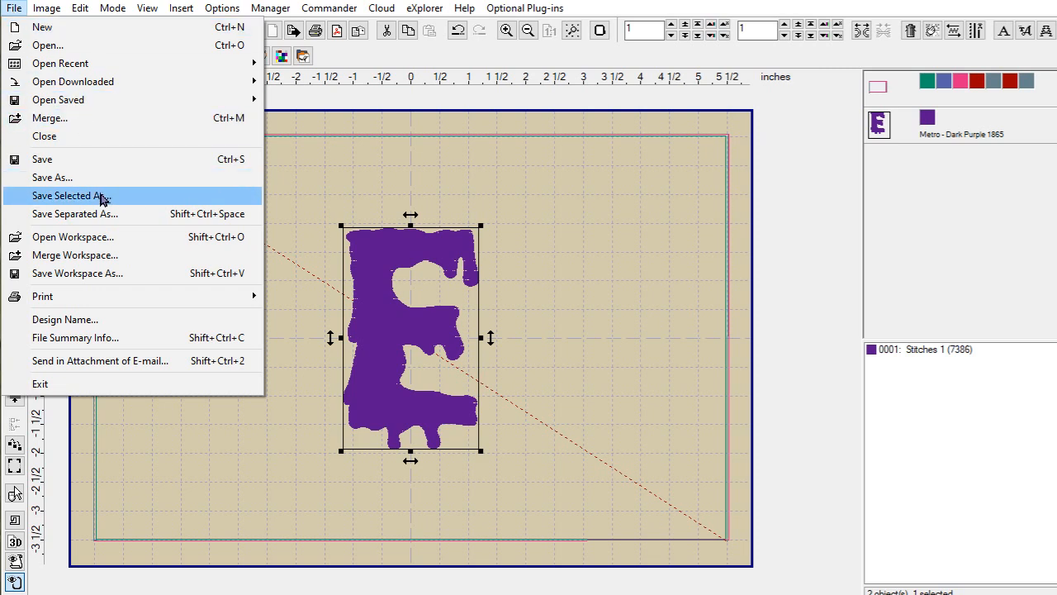
Step: Save the design in PES format as Center-E.pes in the WallHanging folder
click(224, 509)
click(14, 9)
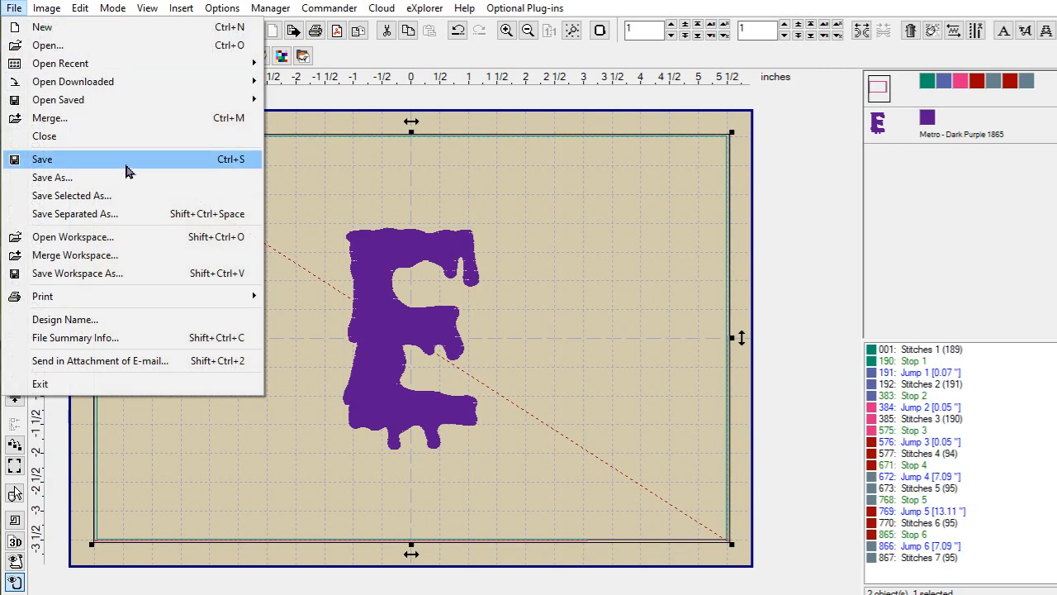
click(118, 185)
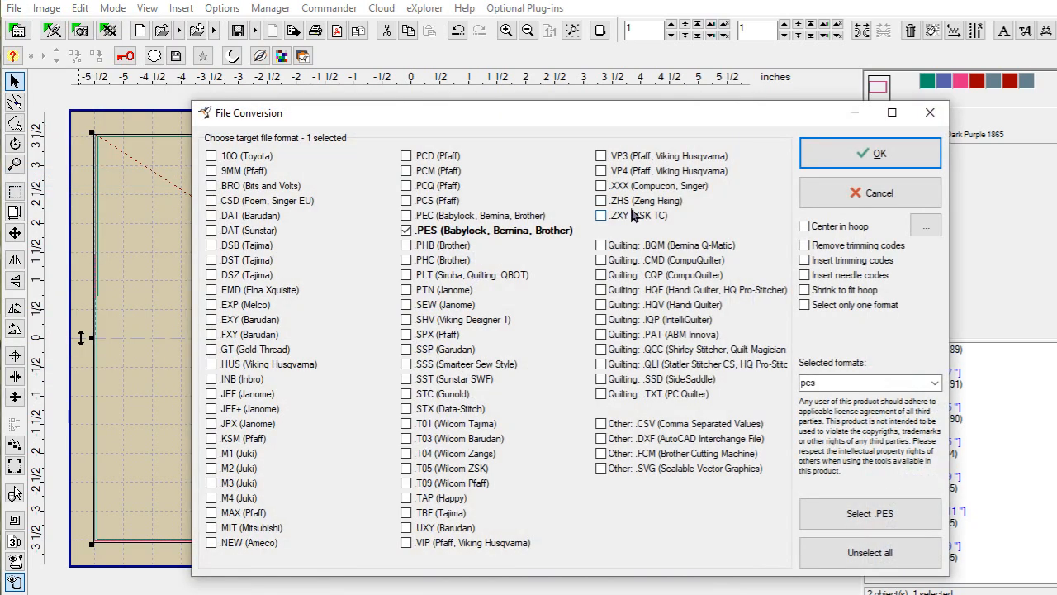
click(857, 161)
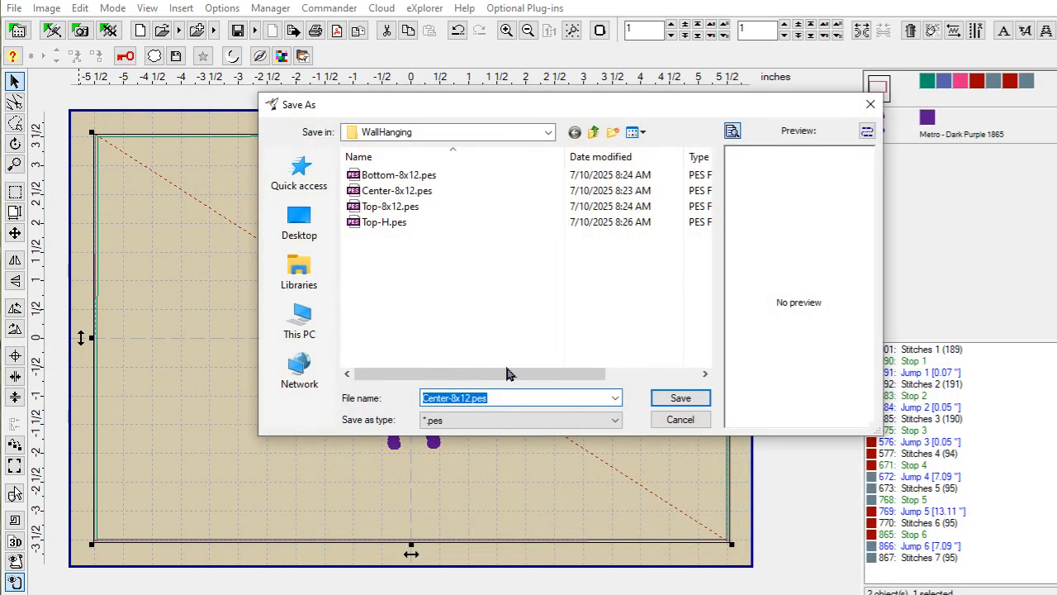
click(472, 399)
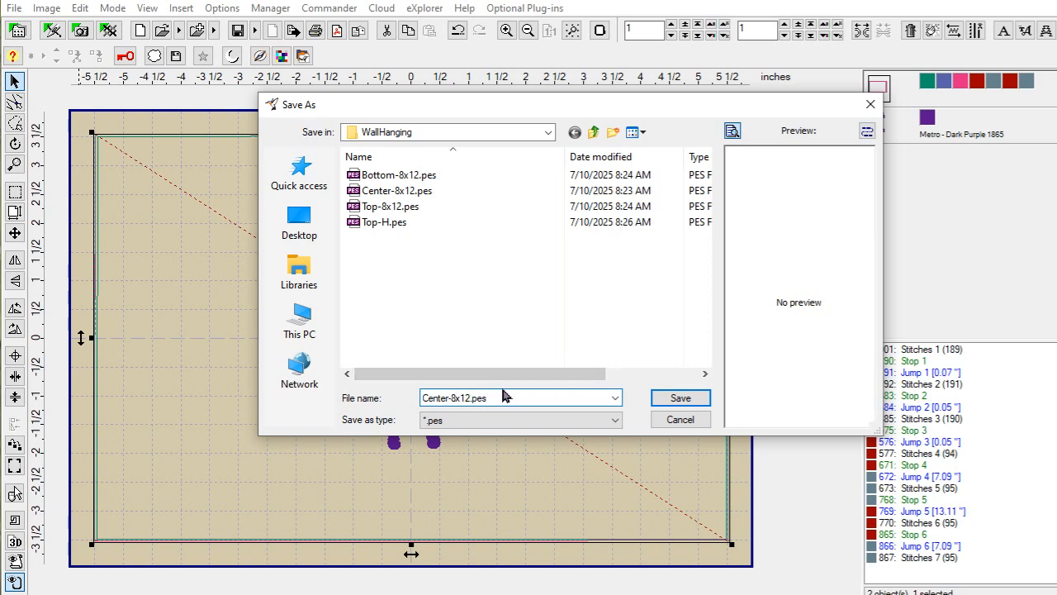
key(BackSpace)
key(BackSpace)
key(BackSpace)
text(E)
click(681, 397)
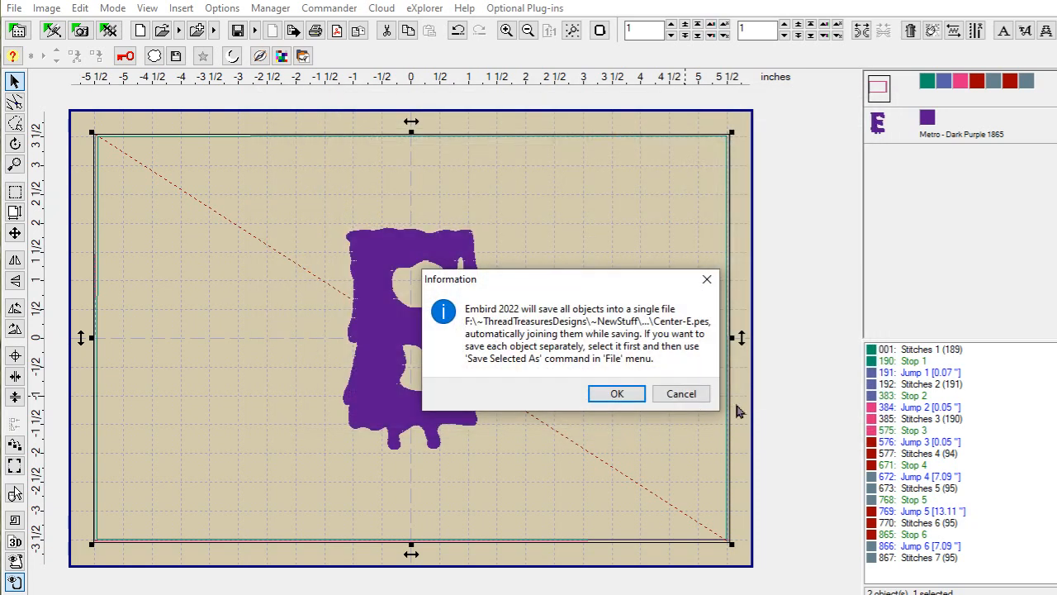
Step: Join all objects into one file, accept the PES version, and stop the thread catalog prompt
click(615, 394)
click(734, 238)
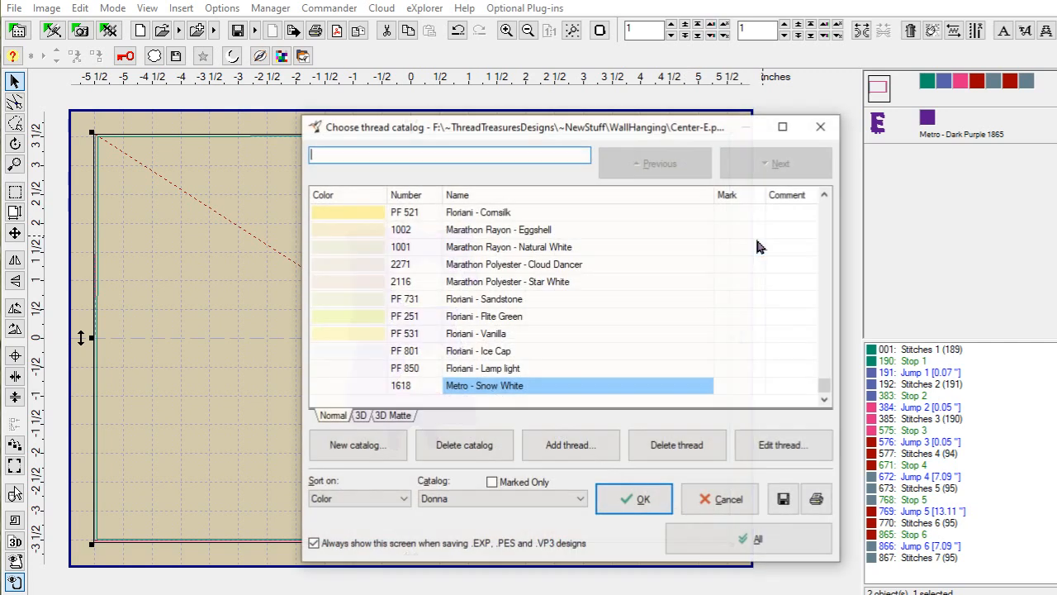
click(314, 543)
click(643, 500)
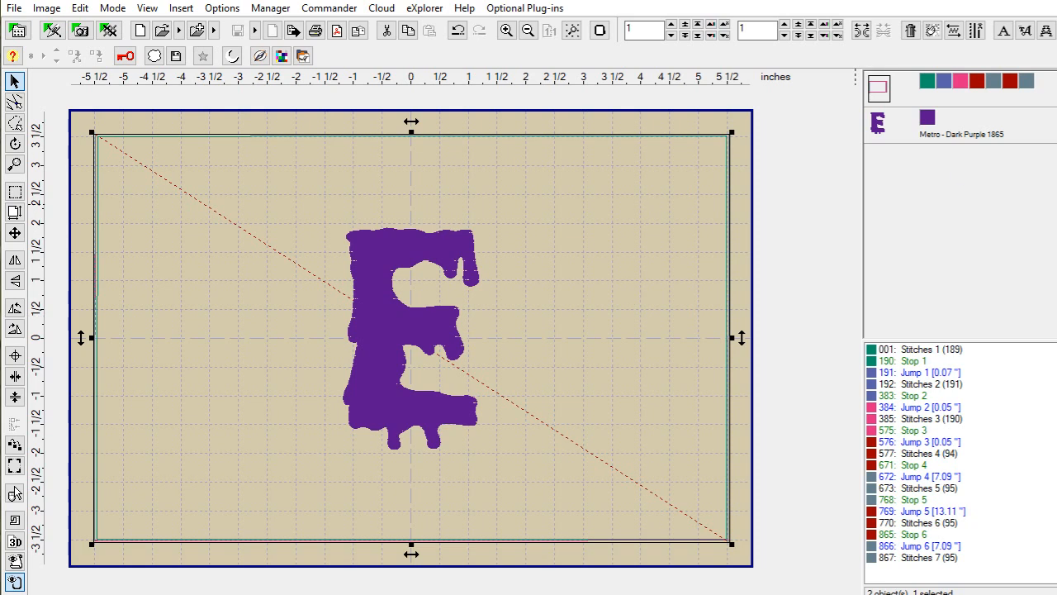
Step: Insert a red Slime Font letter L and delete the purple E from the centre design
click(1046, 30)
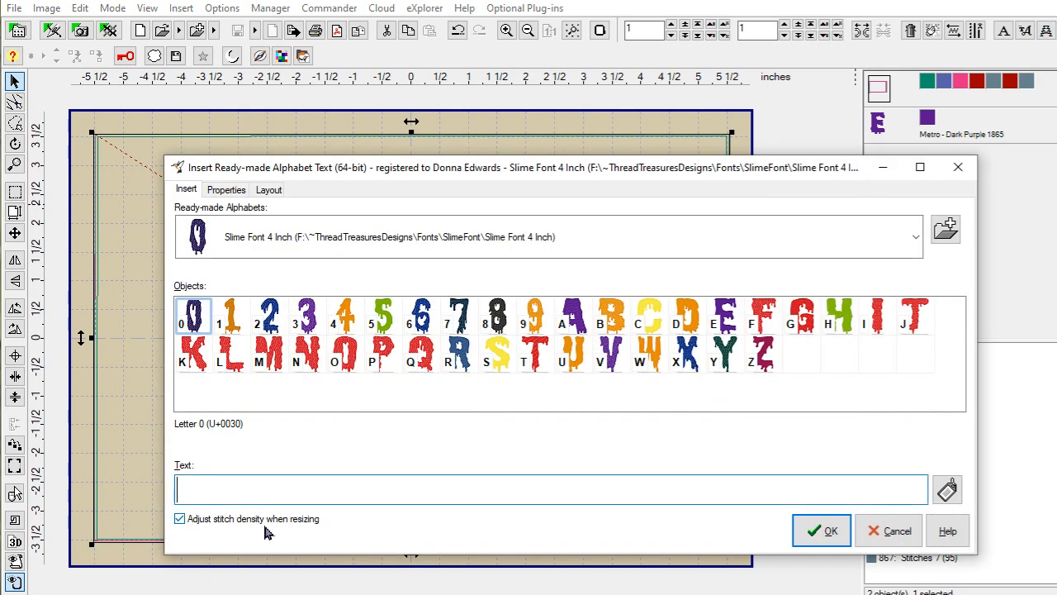
click(824, 531)
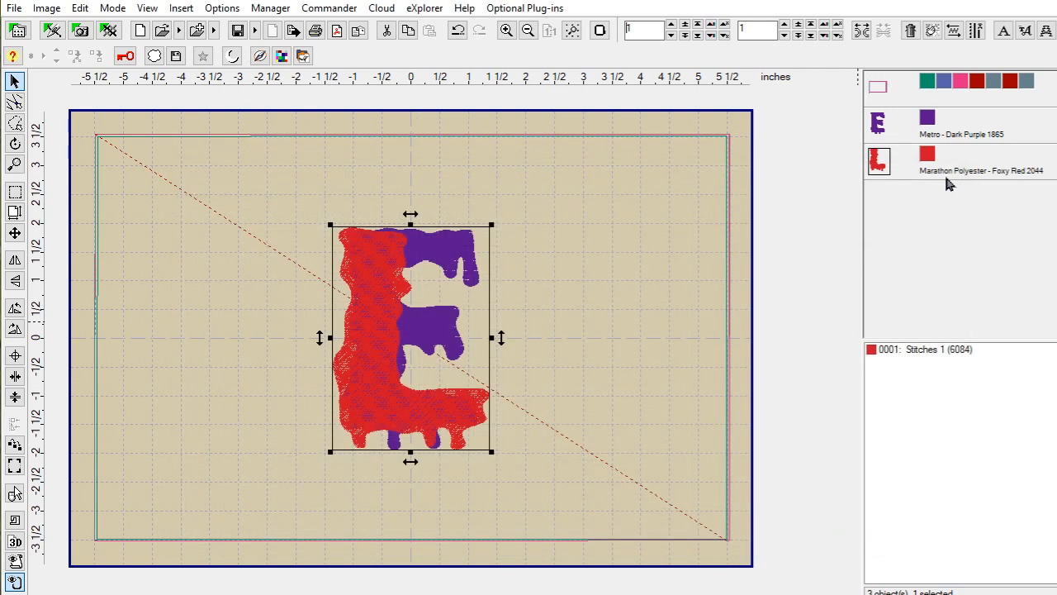
click(878, 122)
right_click(881, 120)
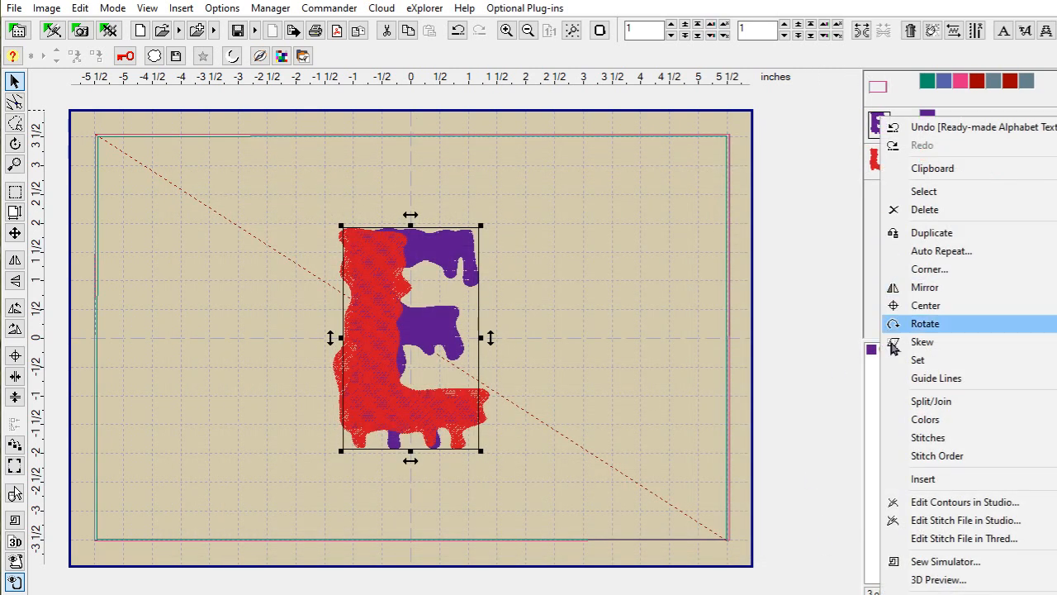
click(927, 210)
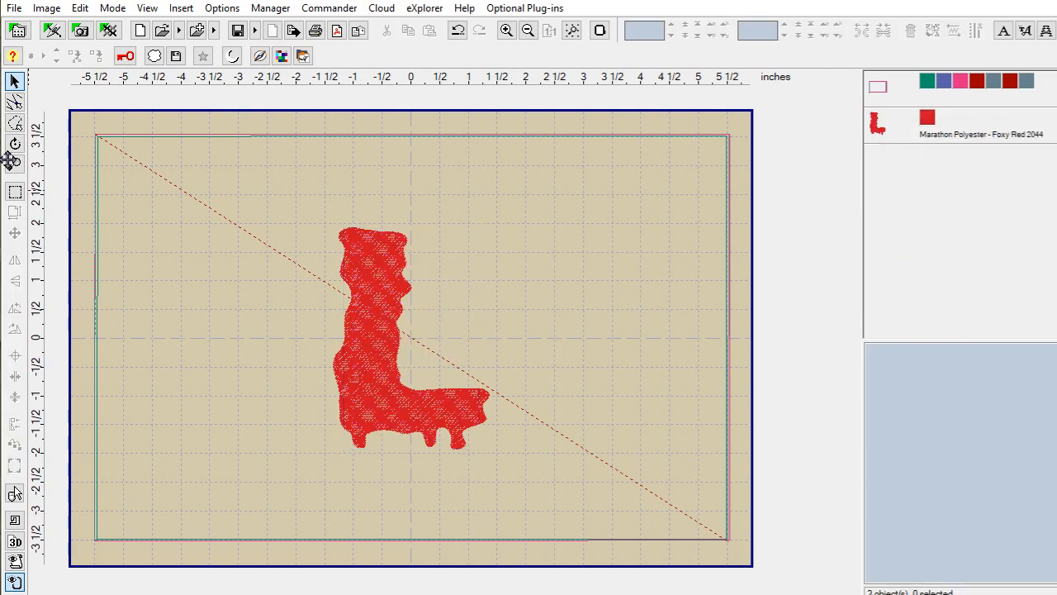
Step: Save the red-L design as Center-L.pes, joined into one PES file
click(15, 8)
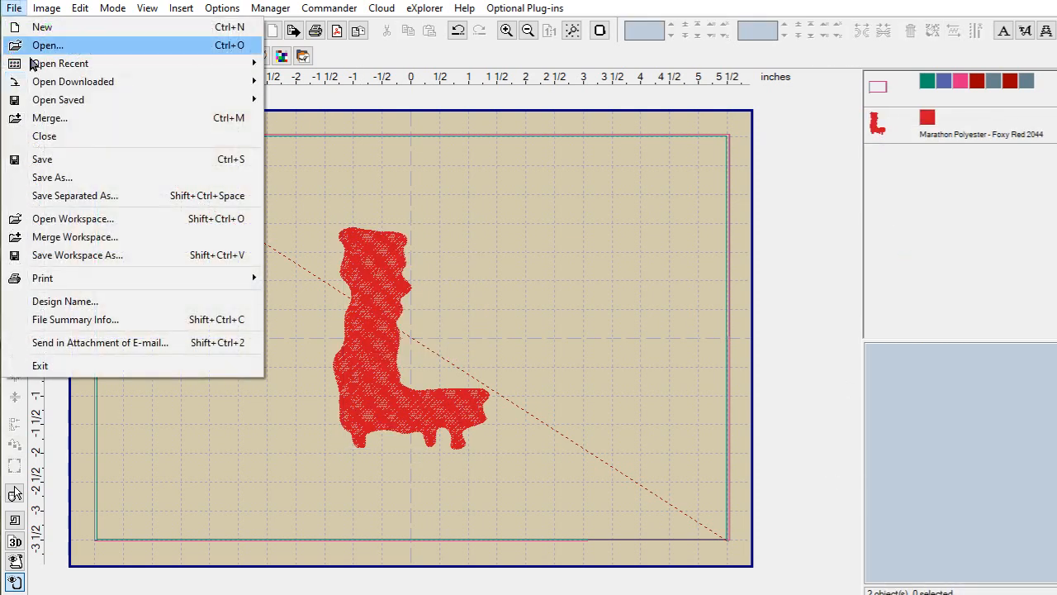
click(73, 178)
click(873, 153)
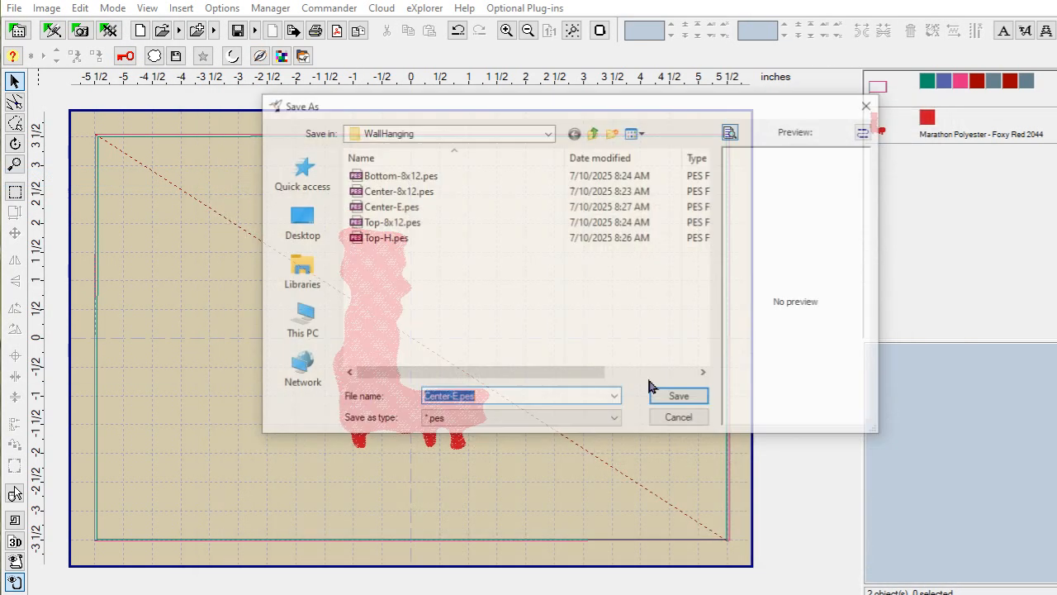
click(467, 405)
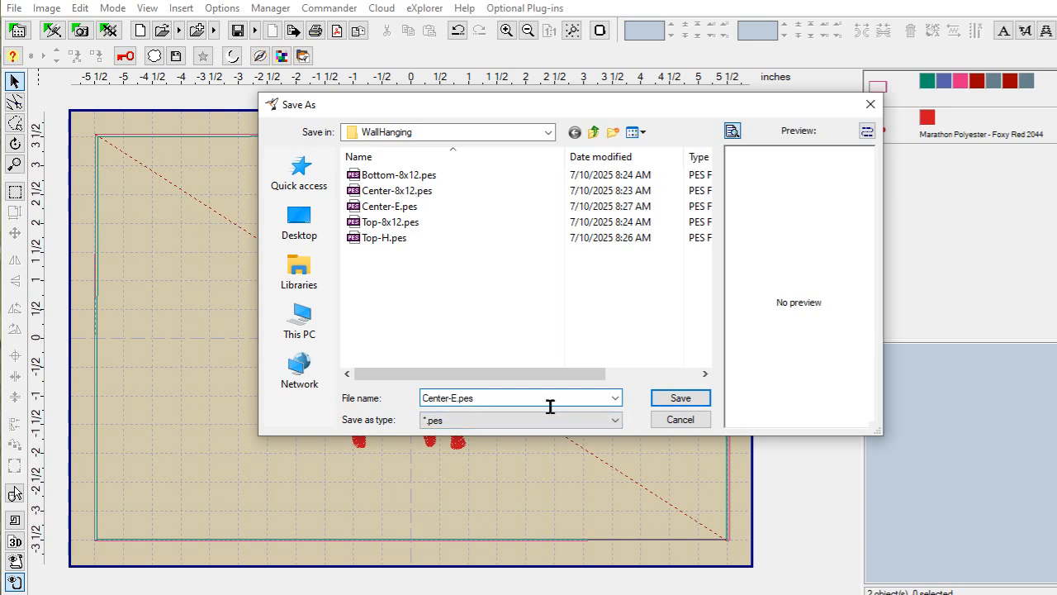
text(L)
click(680, 399)
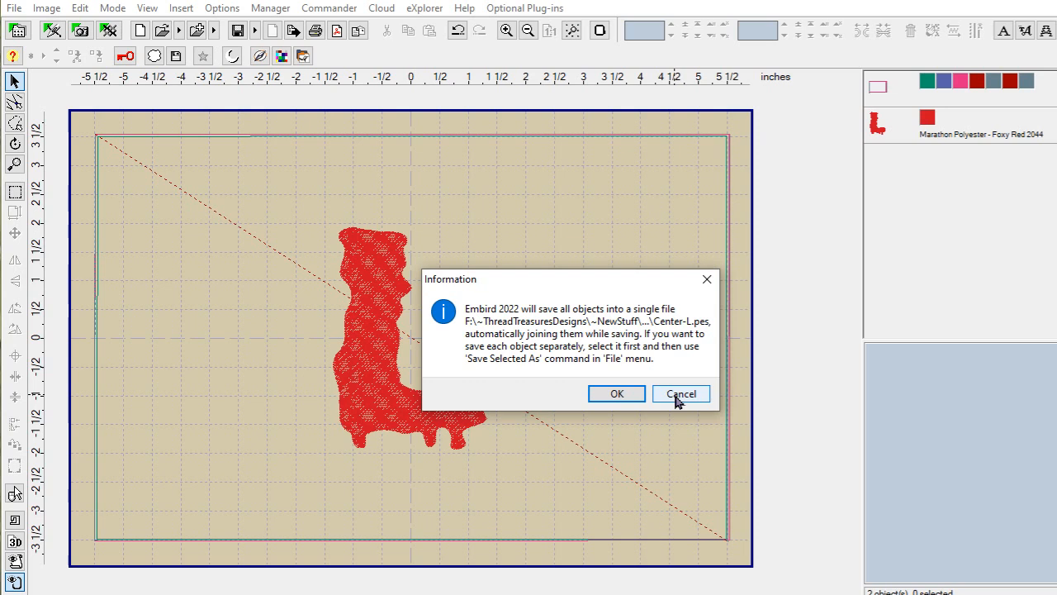
click(620, 395)
click(738, 246)
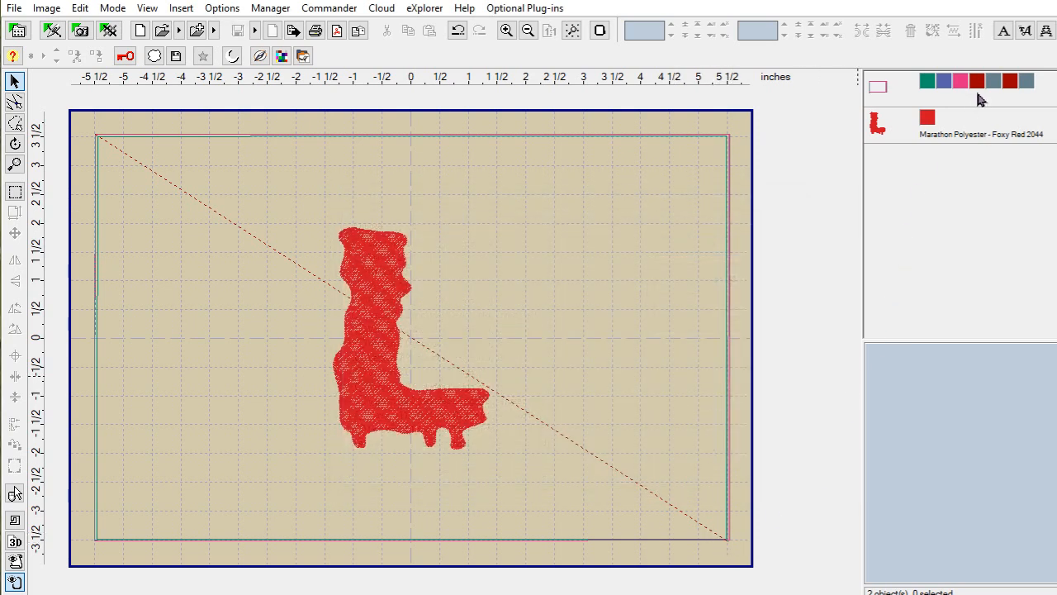
Step: Insert a red Slime Font letter O and delete the L letter from the centre design
click(1025, 31)
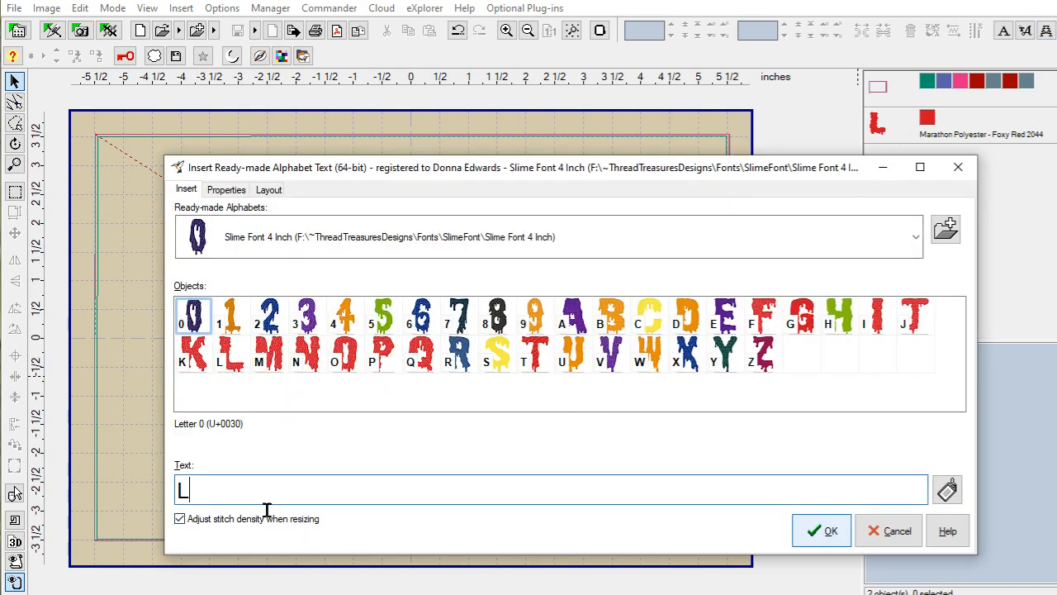
text(O)
click(826, 531)
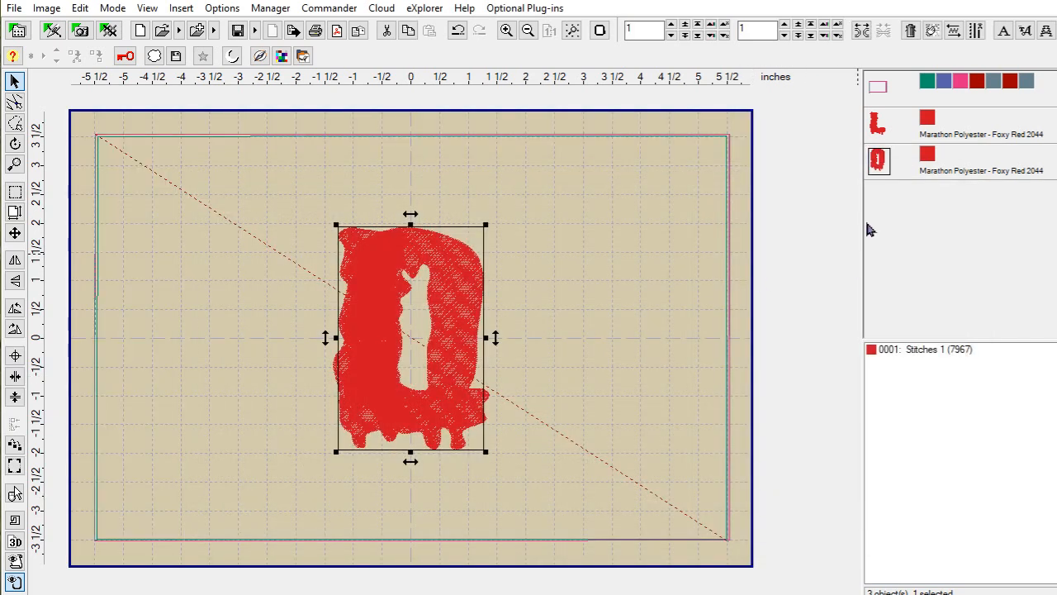
click(878, 121)
right_click(877, 121)
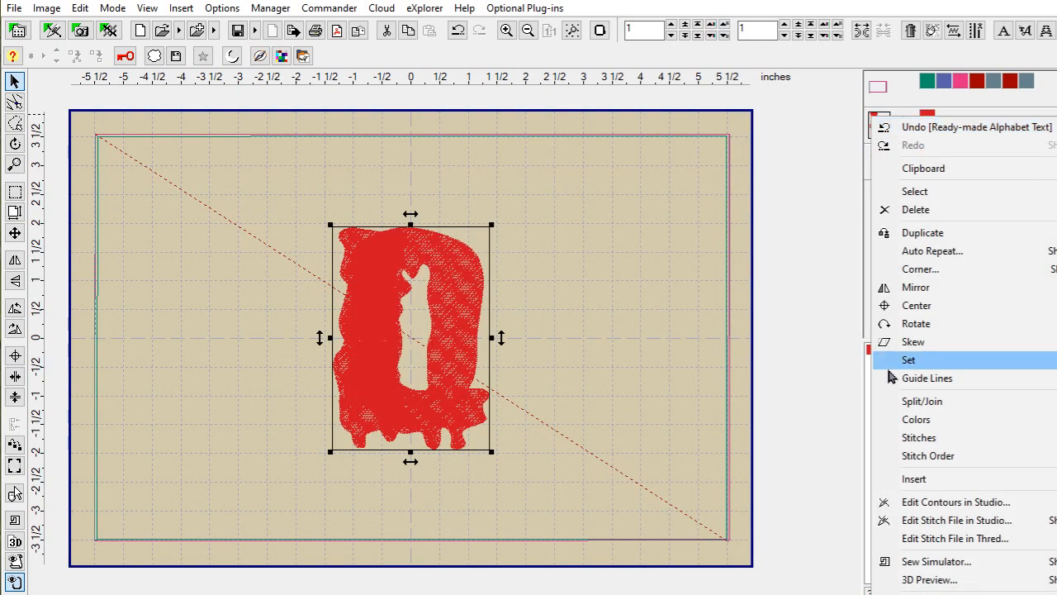
click(926, 210)
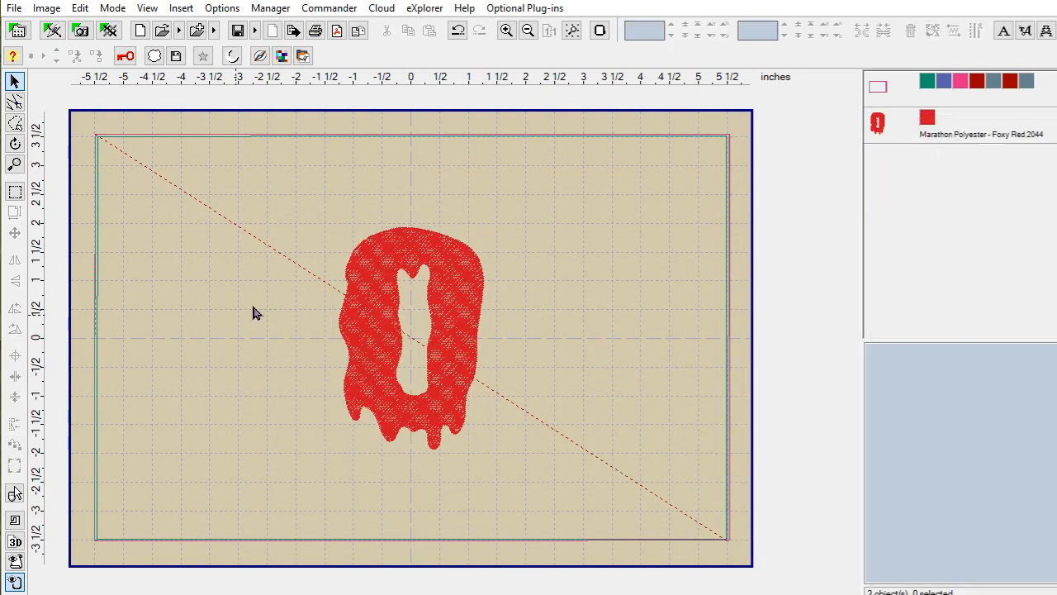
Step: Cancel the Save As attempt and close the design without saving, leaving an empty workspace
click(14, 8)
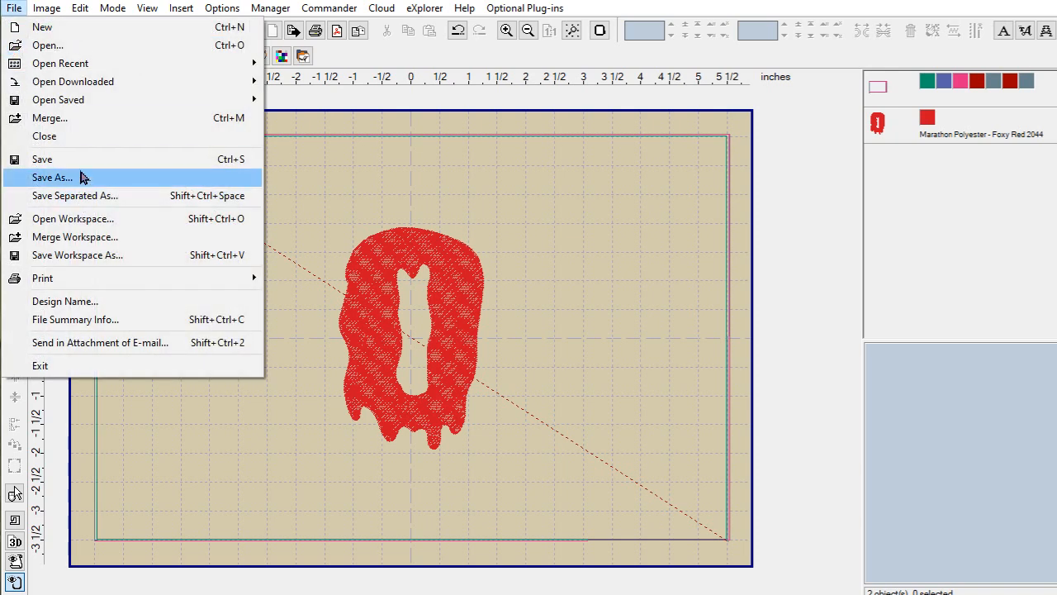
click(83, 177)
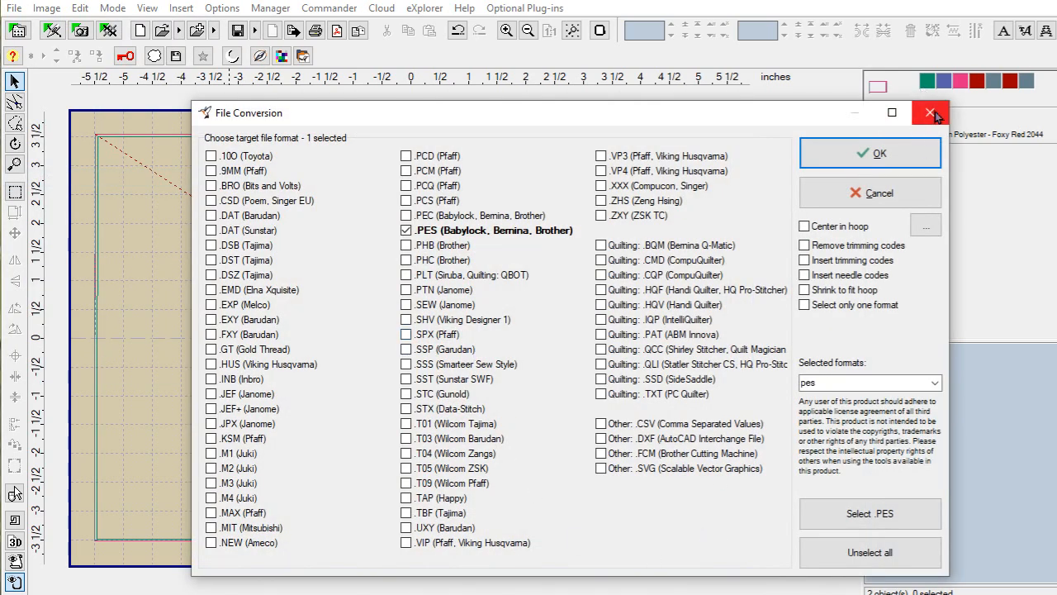
click(931, 113)
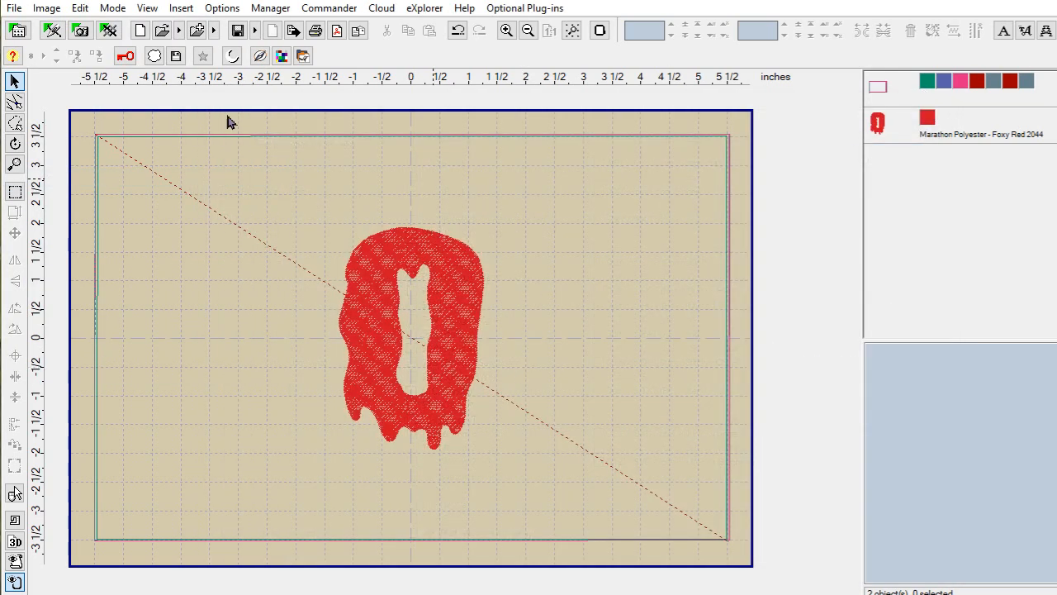
click(10, 11)
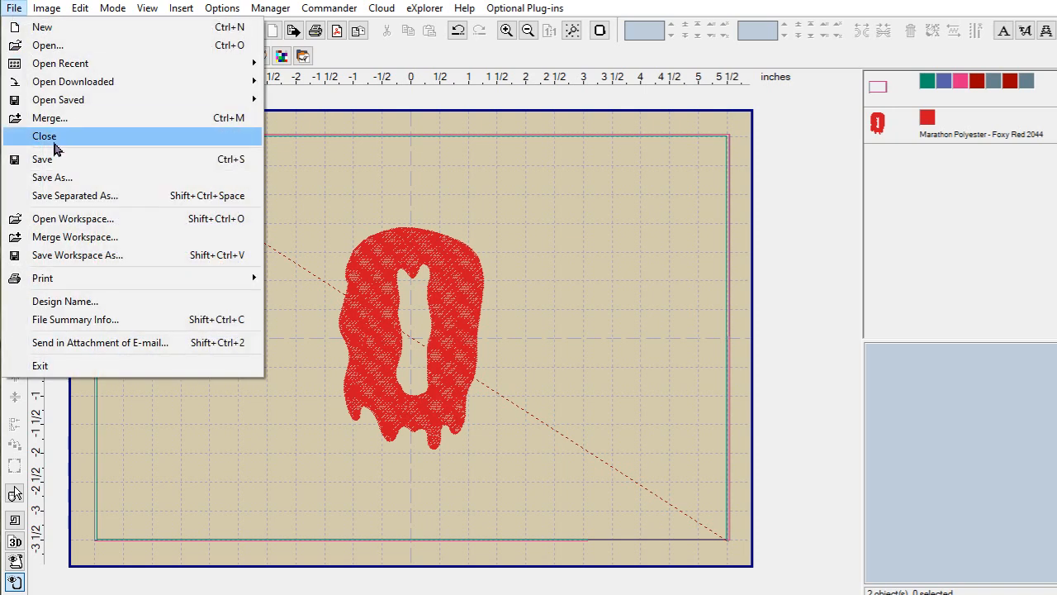
click(57, 140)
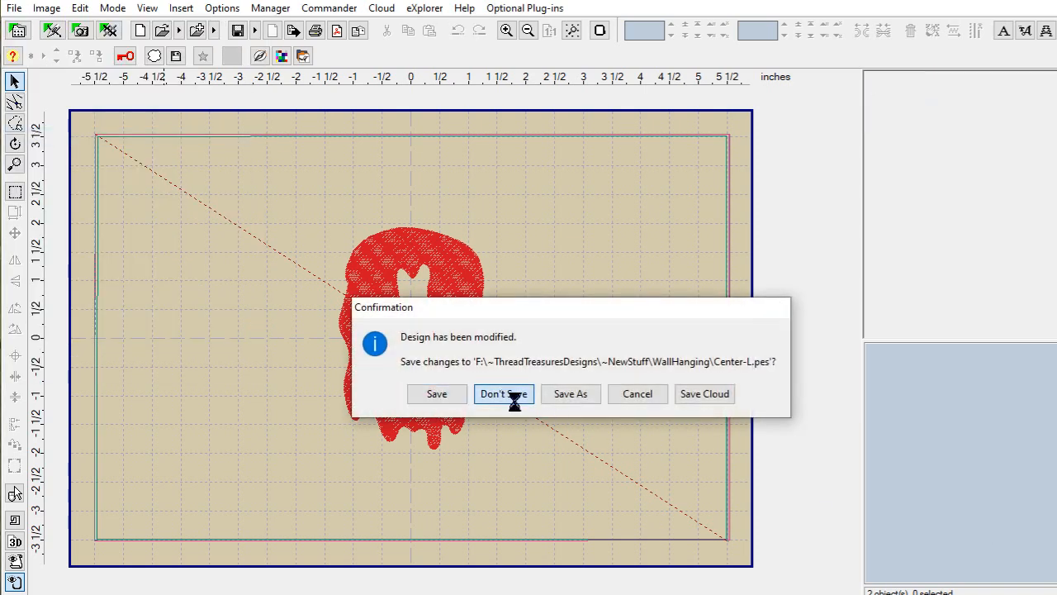
click(504, 394)
click(13, 10)
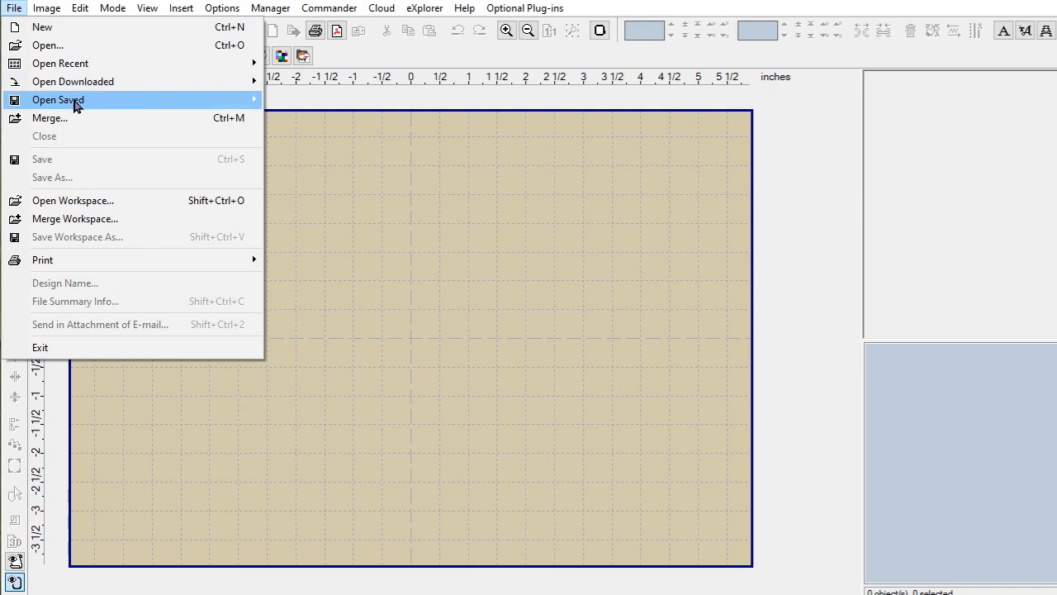
Step: Open Bottom-8x12.pes and add a red Slime Font O at its centre
click(68, 51)
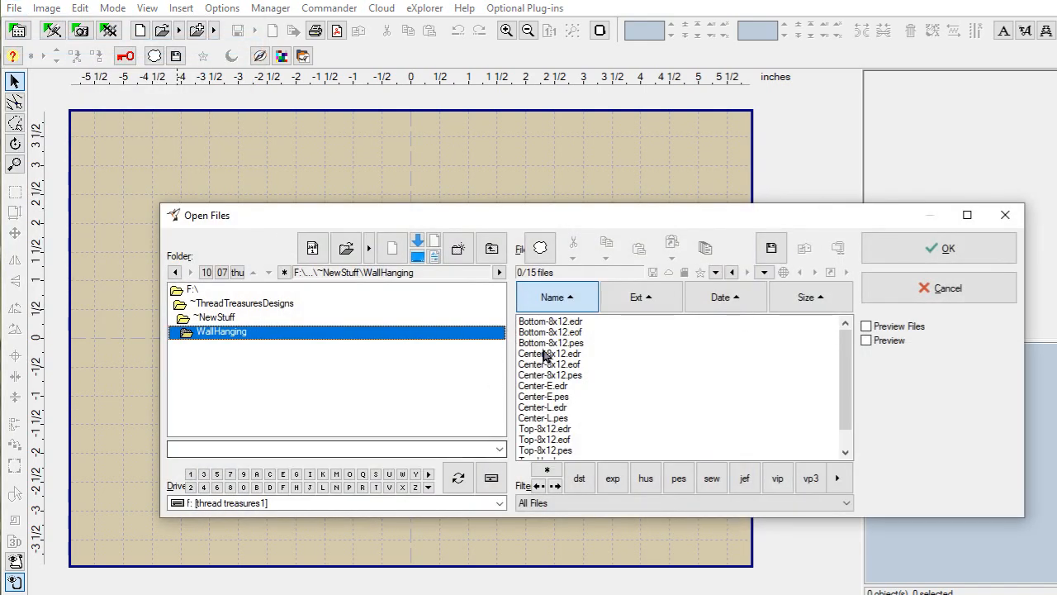
double_click(574, 342)
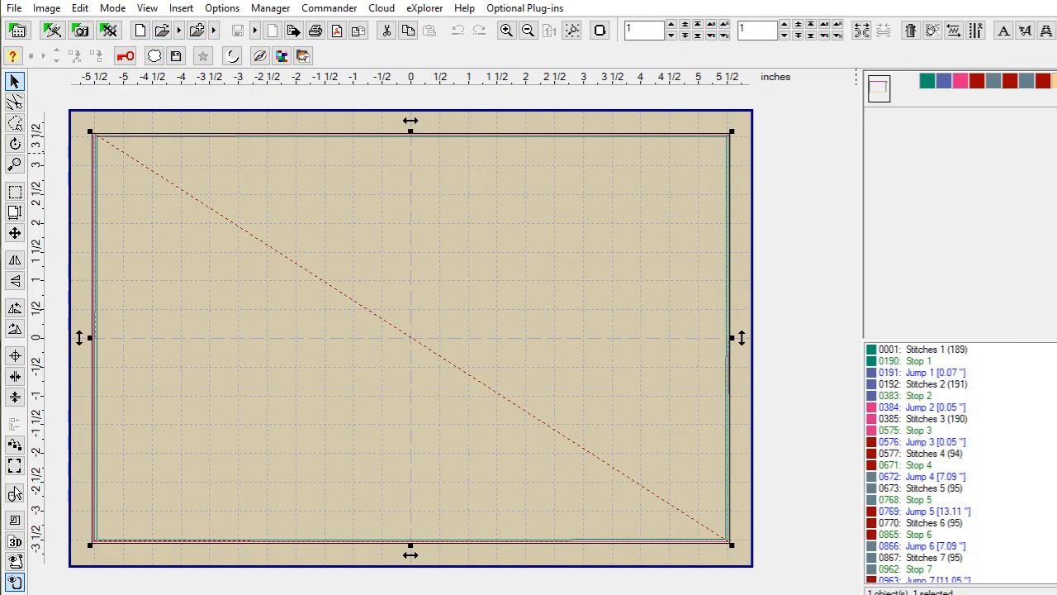
click(1047, 31)
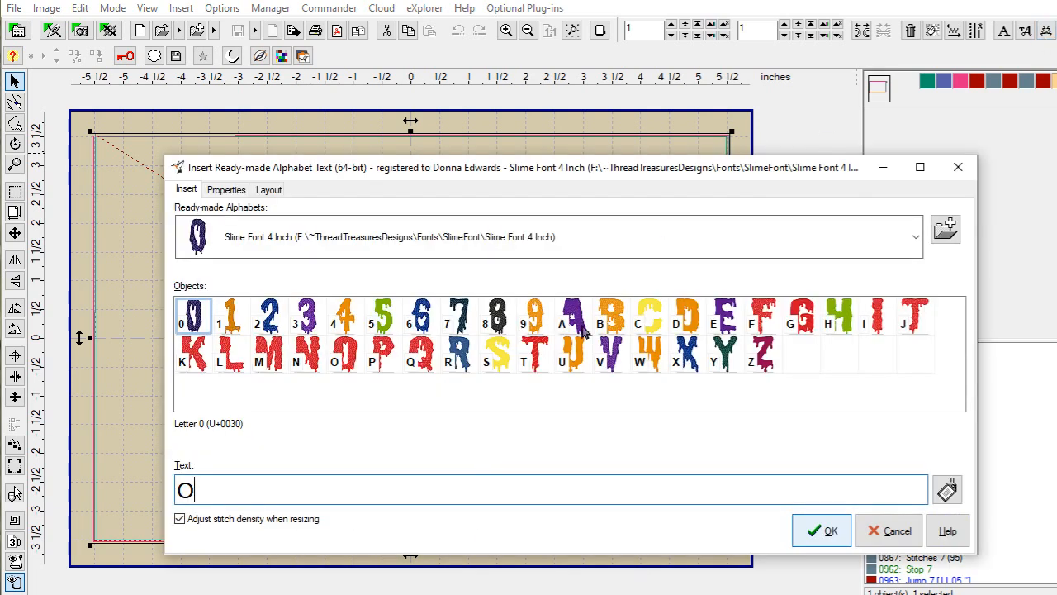
click(826, 537)
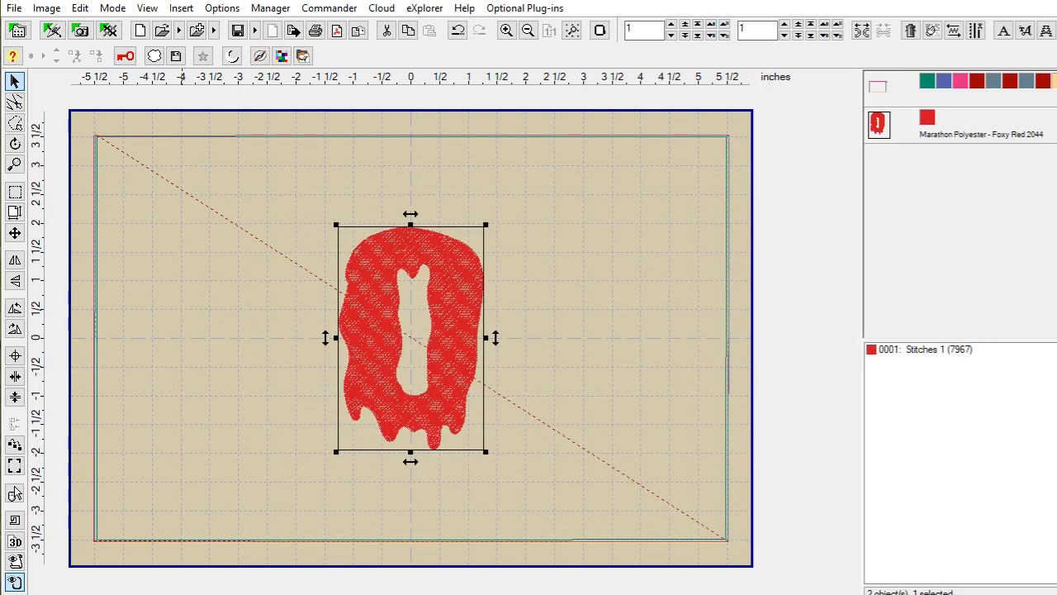
Step: Begin saving the bottom design under a new name, keeping PES as the format
click(14, 8)
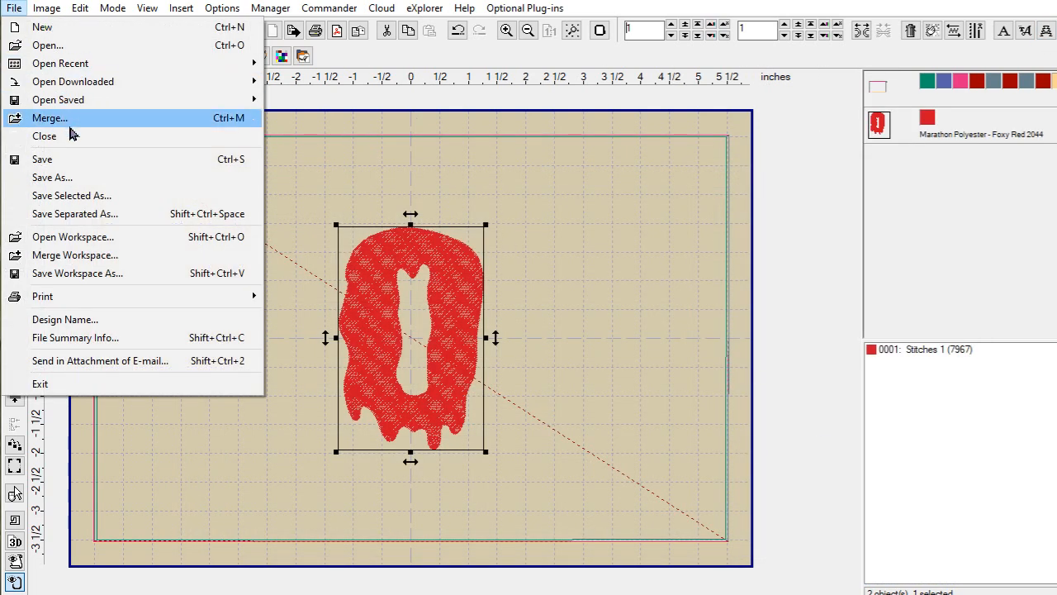
click(71, 177)
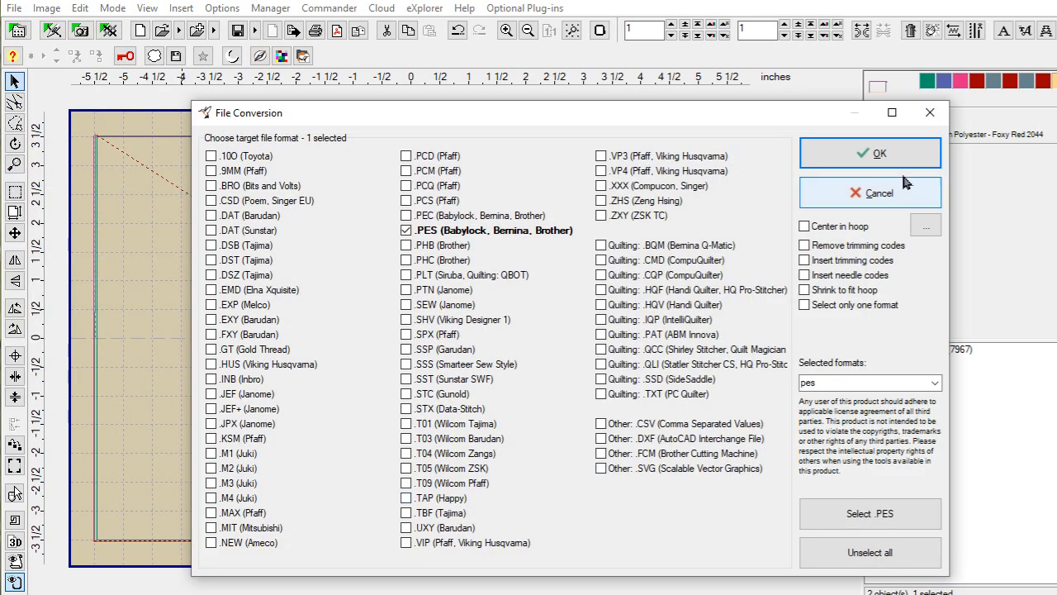
click(882, 152)
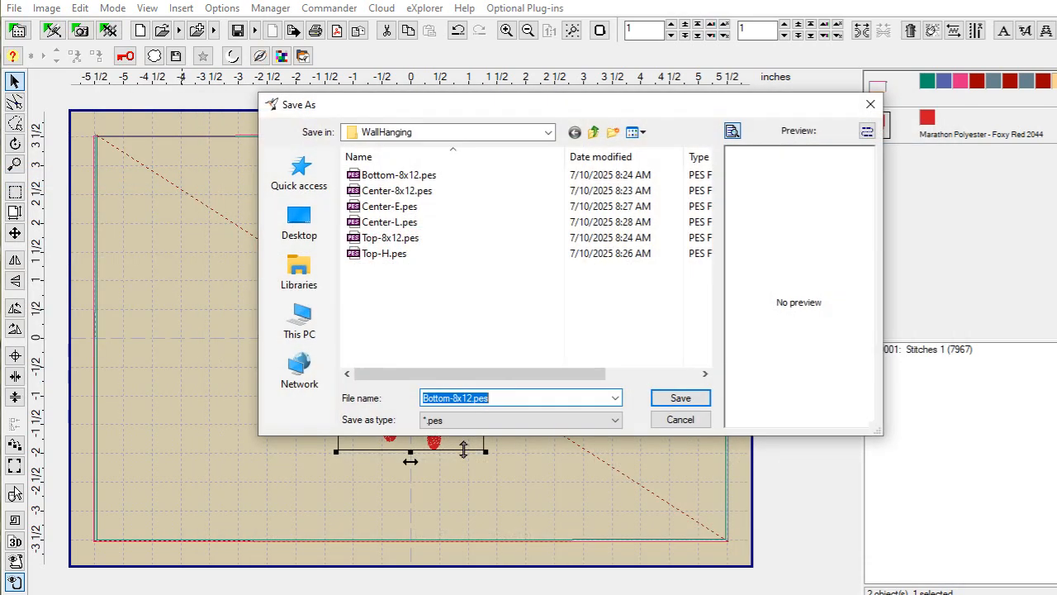
Step: Save the design as Bottom-O.pes, joined into one PES file; the hoop frame then gets nudged
click(473, 399)
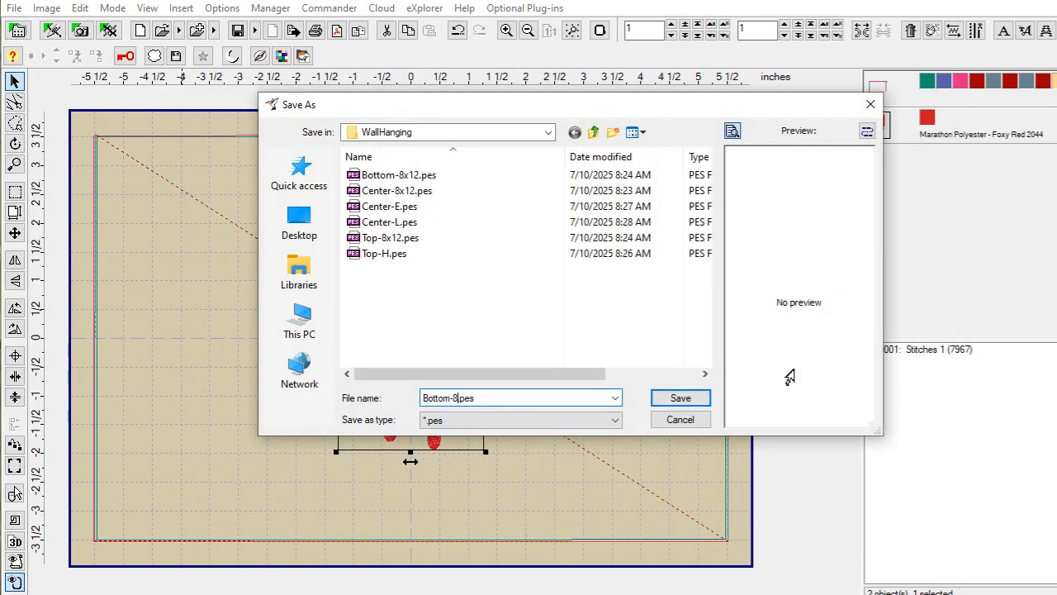
text(O)
click(671, 399)
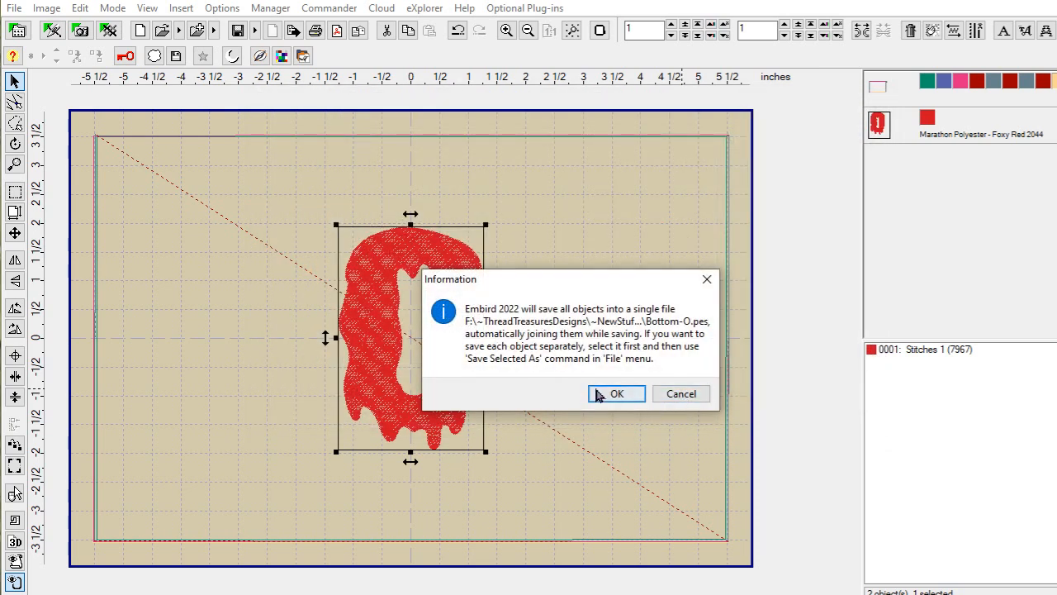
click(616, 393)
click(730, 240)
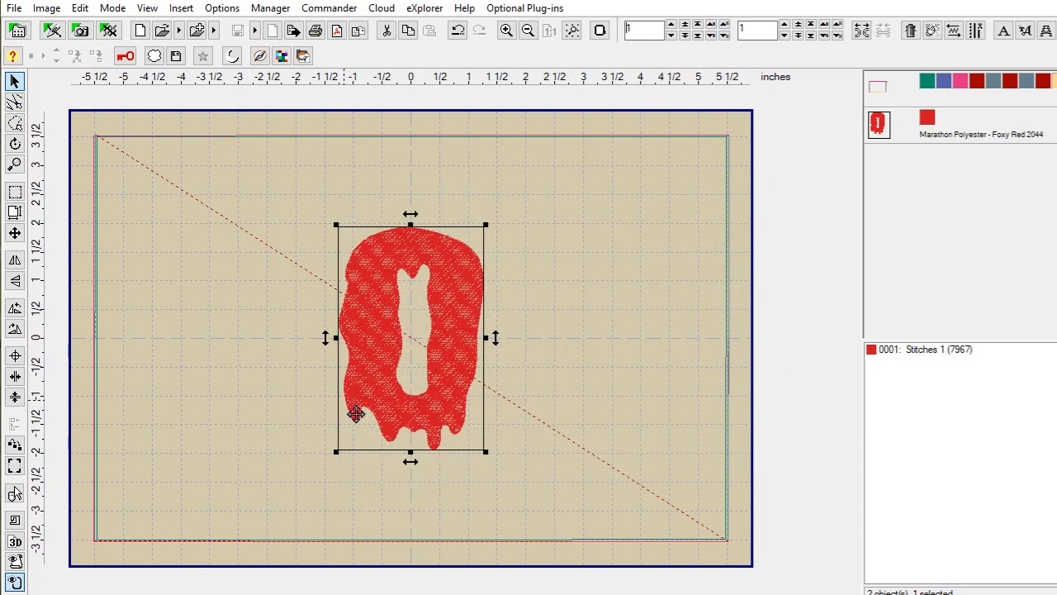
drag(356, 336, 358, 338)
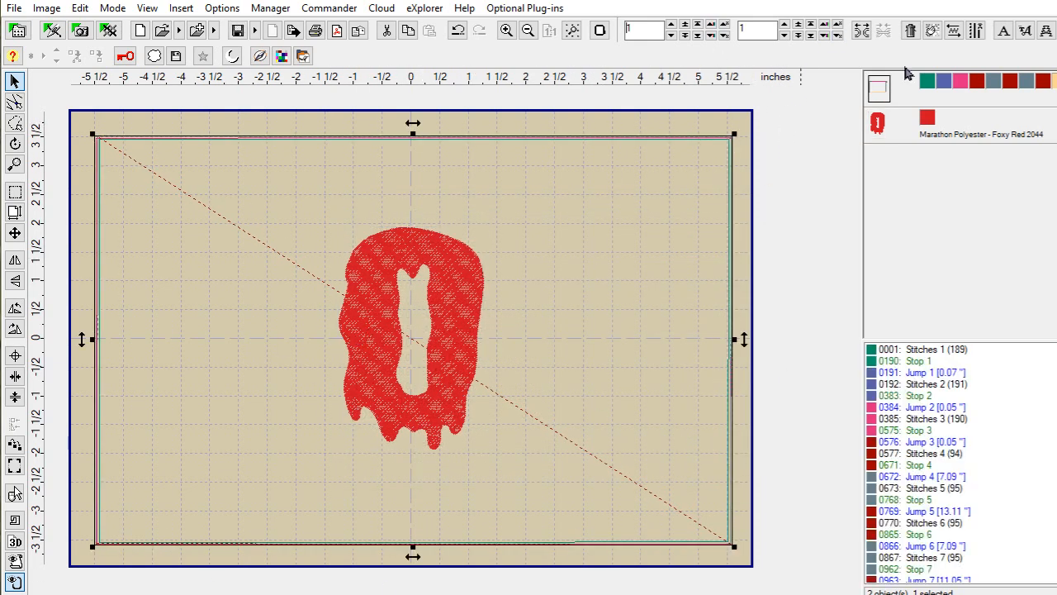
Step: Undo the Change Position edit so the hoop frame returns to its original place
click(80, 9)
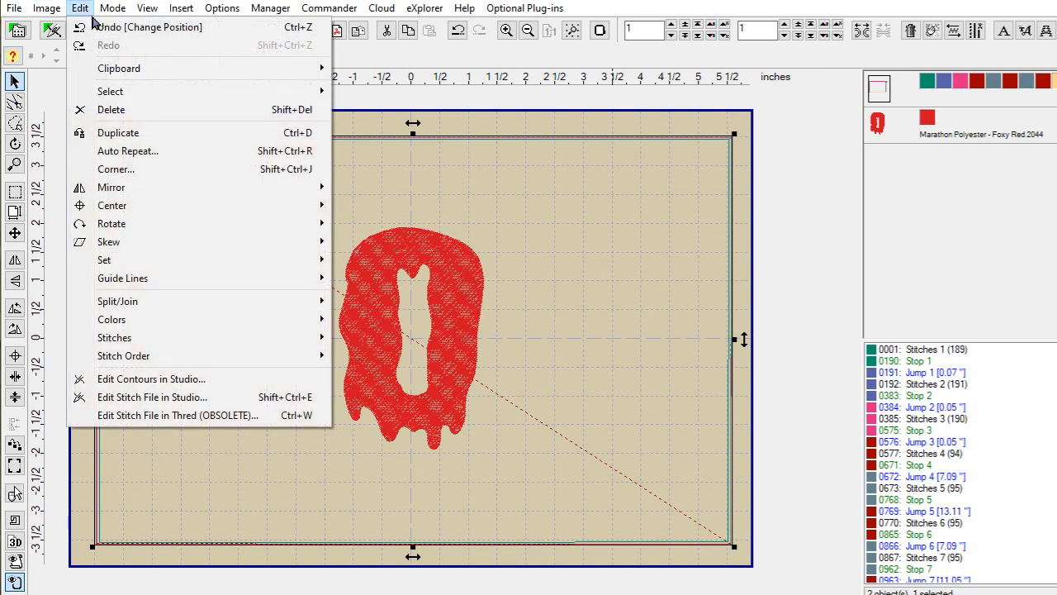
click(110, 29)
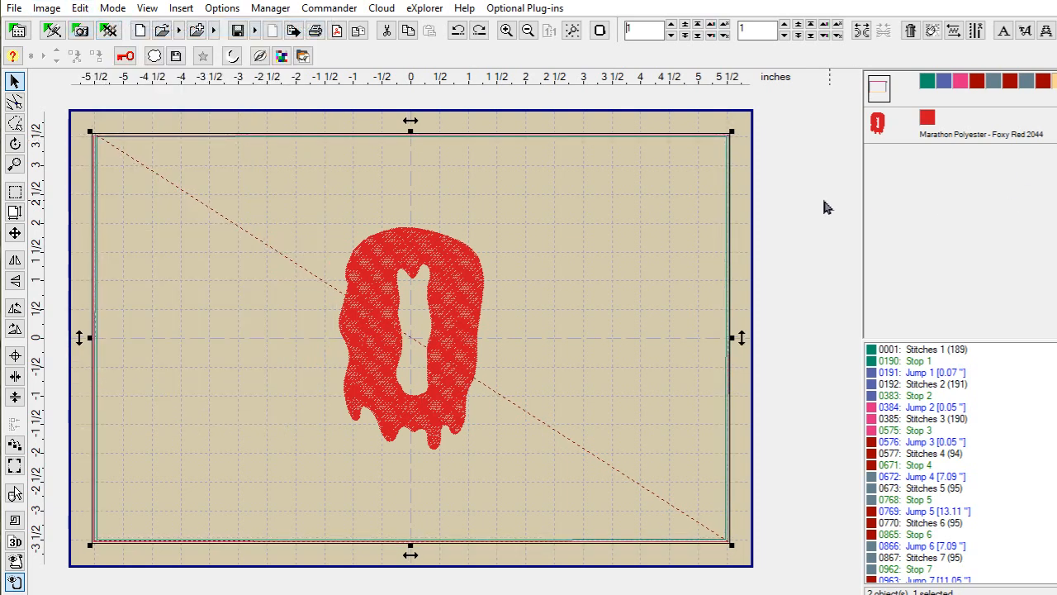